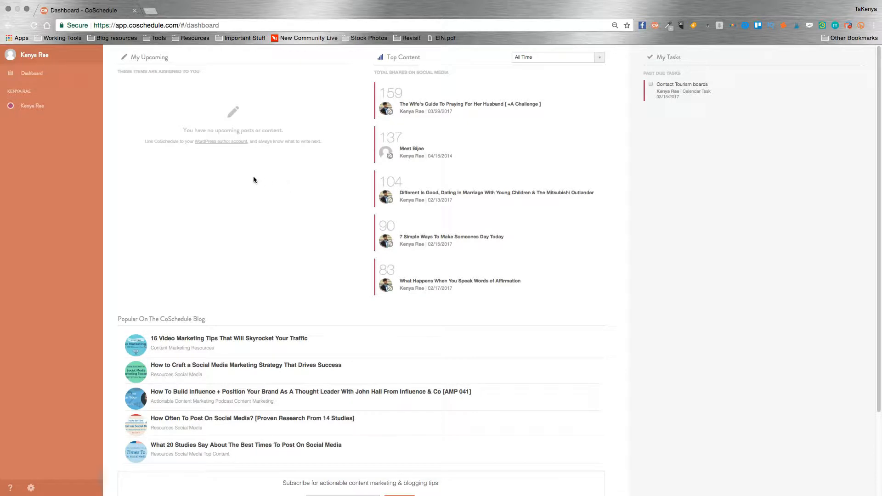
Open the blog's content calendar and filter it by type to show only Blog Post items.
left_click(34, 113)
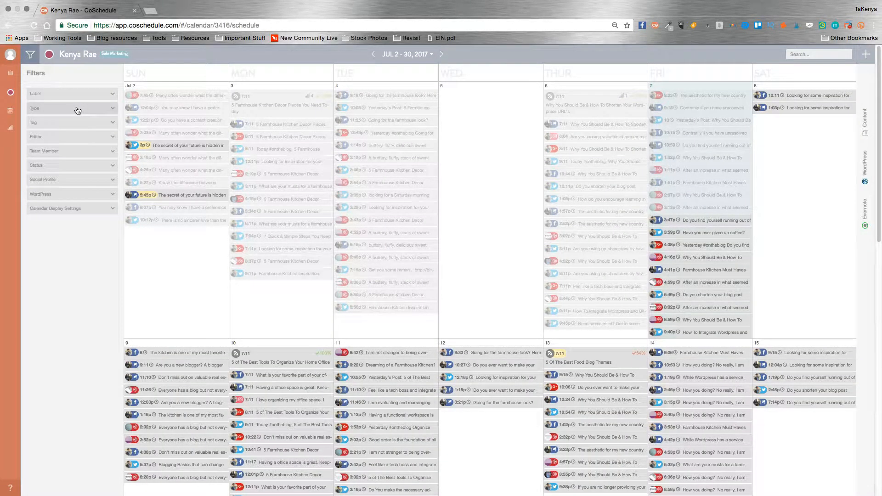
left_click(77, 110)
left_click(76, 123)
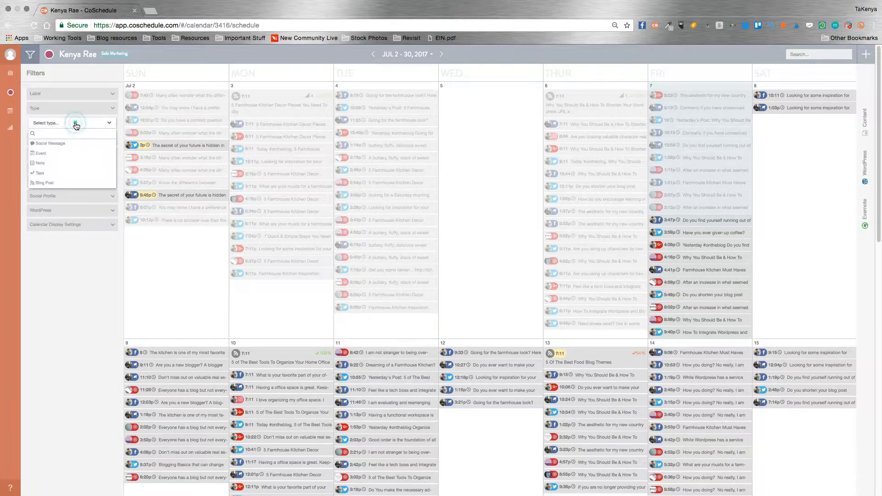
left_click(46, 183)
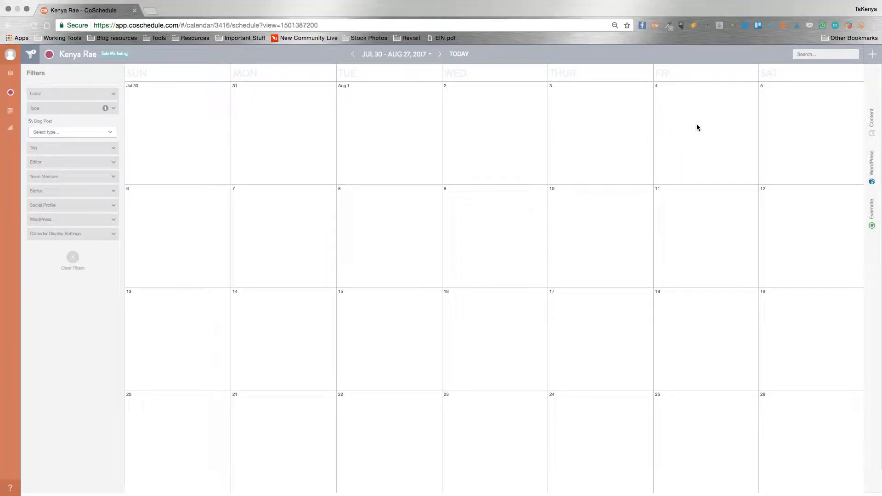
Create a new blog post on the calendar titled "Post About CoSchedule".
left_click(874, 56)
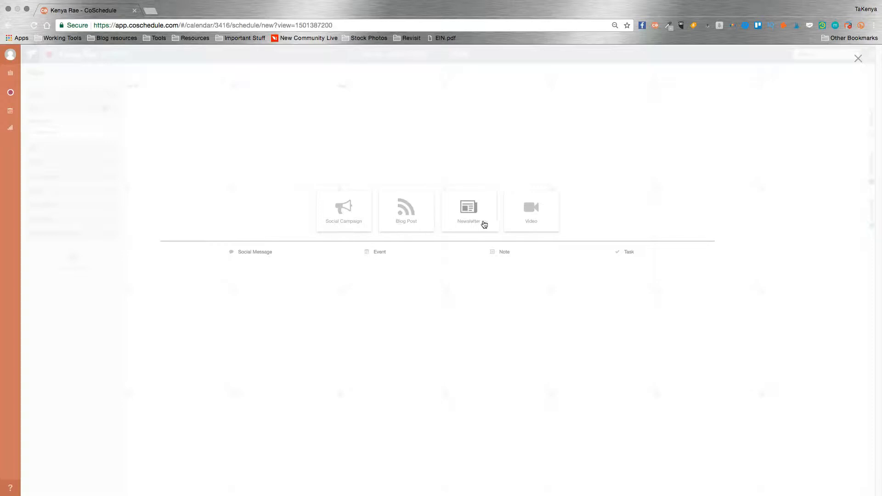
left_click(396, 224)
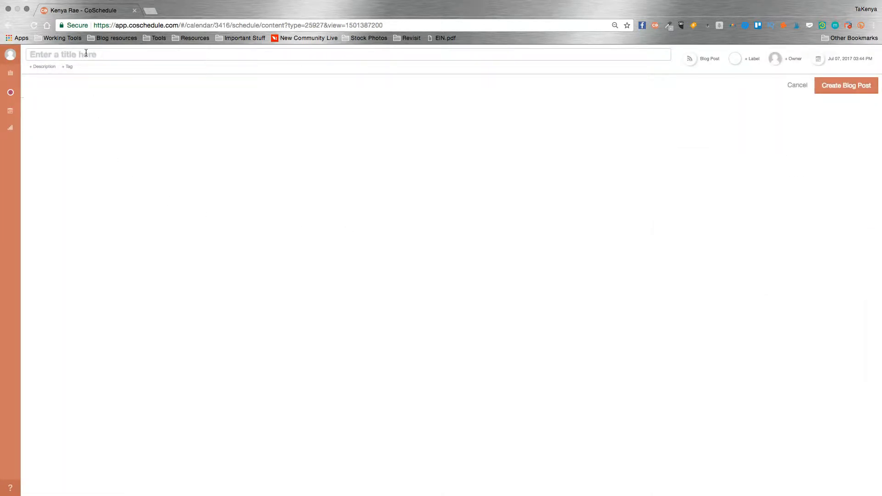
type("Post ABout")
key("BackSpace")
key("BackSpace")
key("BackSpace")
key("BackSpace")
key("BackSpace")
type("bout Coschedule")
left_click(845, 86)
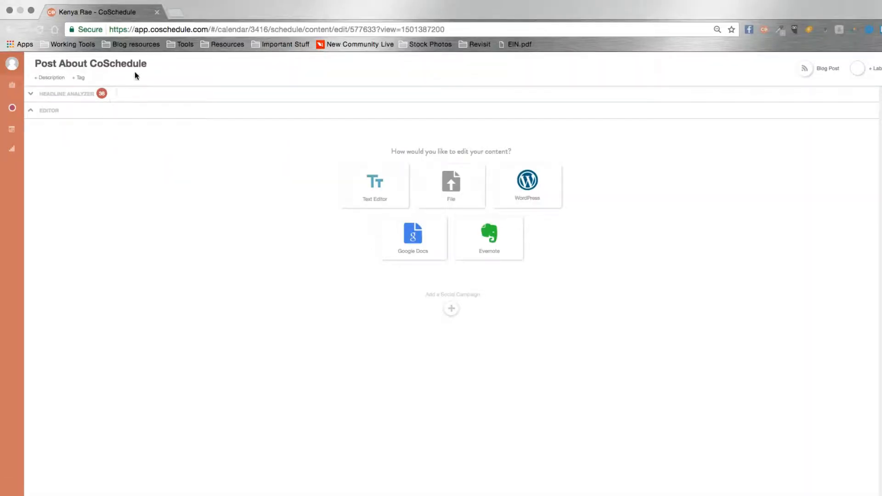
Change the post's title to "How To Blog Using CoSchedule".
left_click(145, 65)
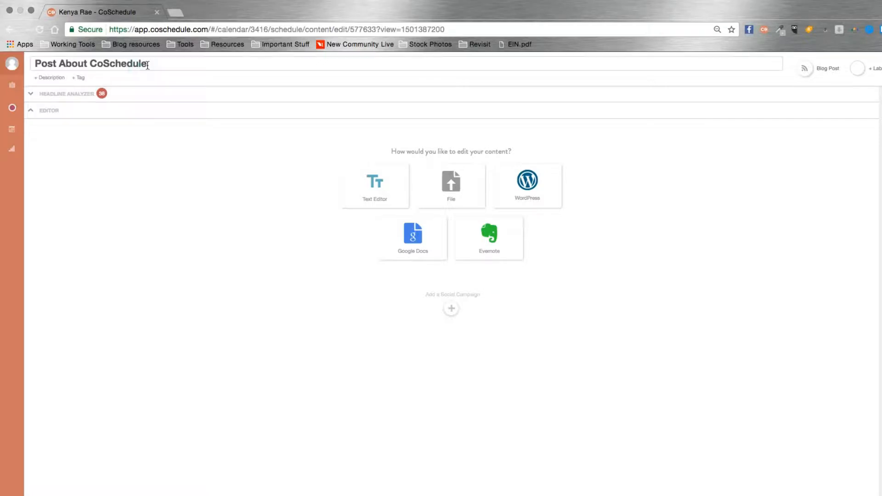
left_click_drag(91, 64, 31, 64)
key("BackSpace")
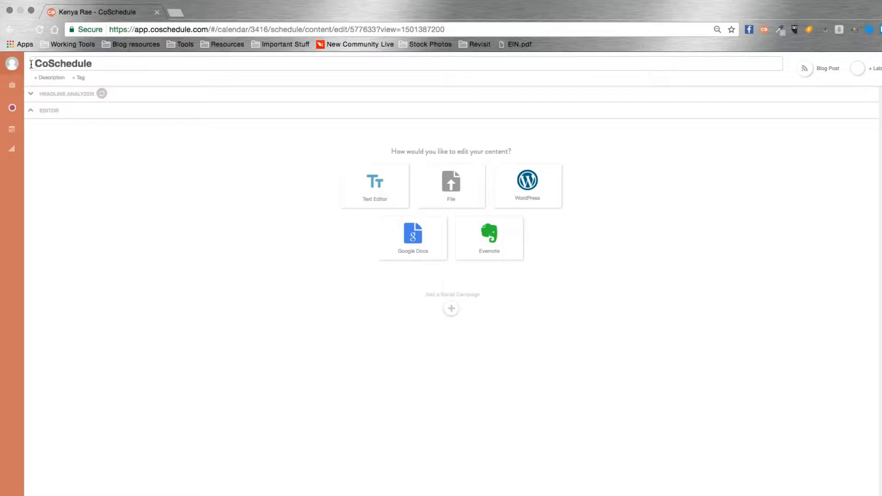
type("How ")
type("To Blog")
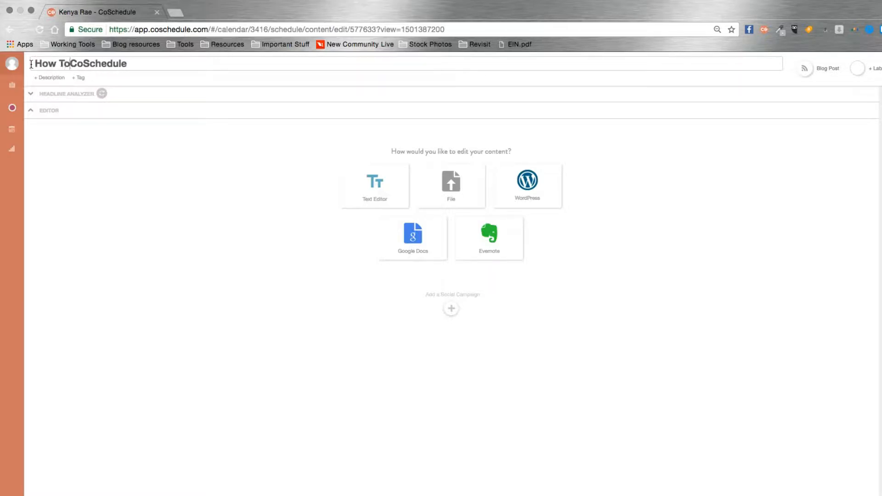
type(" Using")
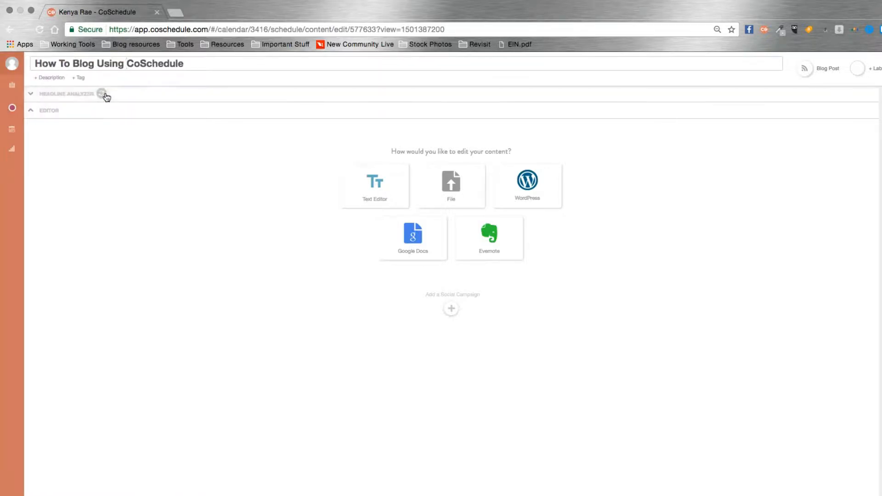
Rerun the Headline Analyzer on the new title and examine its score, word balance and length details.
left_click(103, 94)
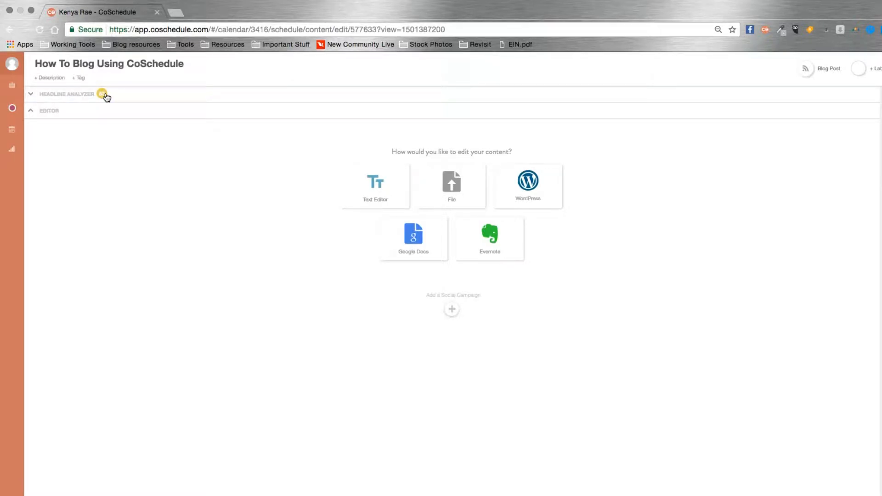
left_click(31, 94)
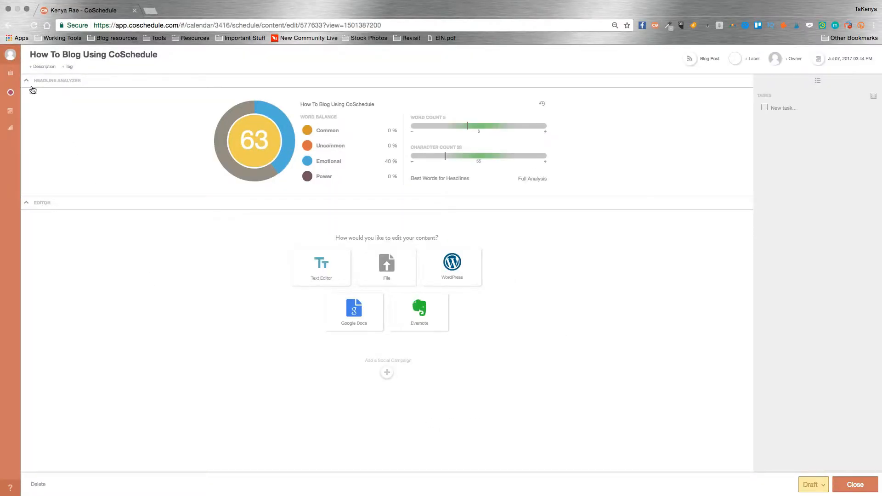
left_click(27, 81)
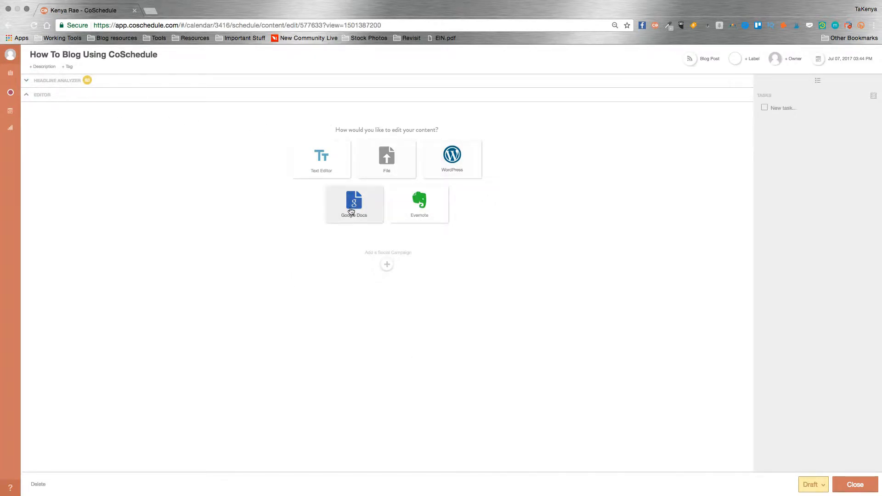
Attach the Google Doc "How To Create a Content Creation Process Using Coschedule" as the post's content.
left_click(351, 211)
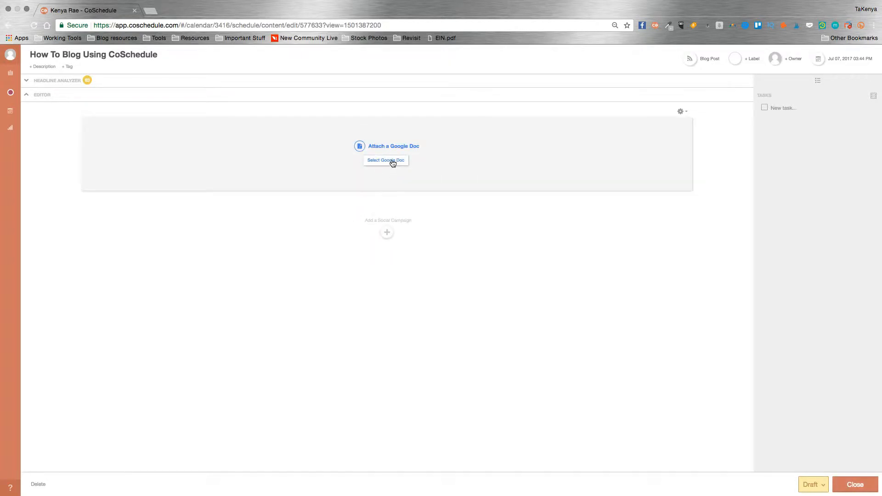
left_click(392, 162)
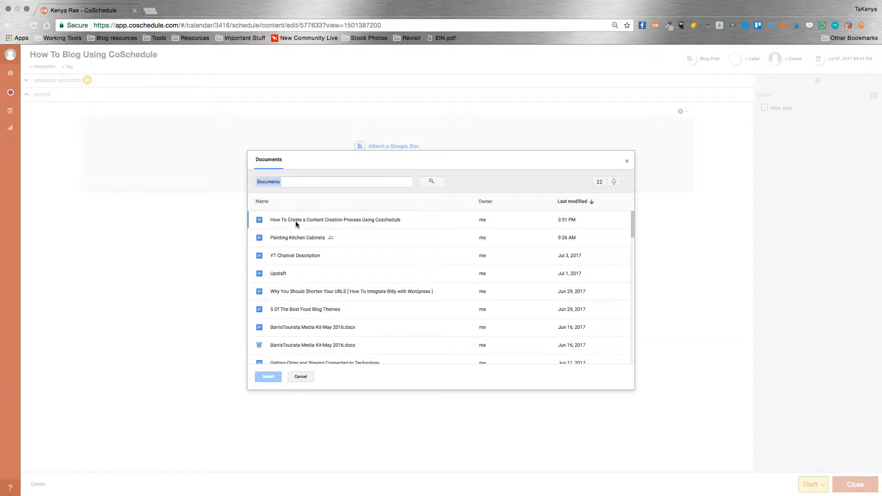
left_click(296, 219)
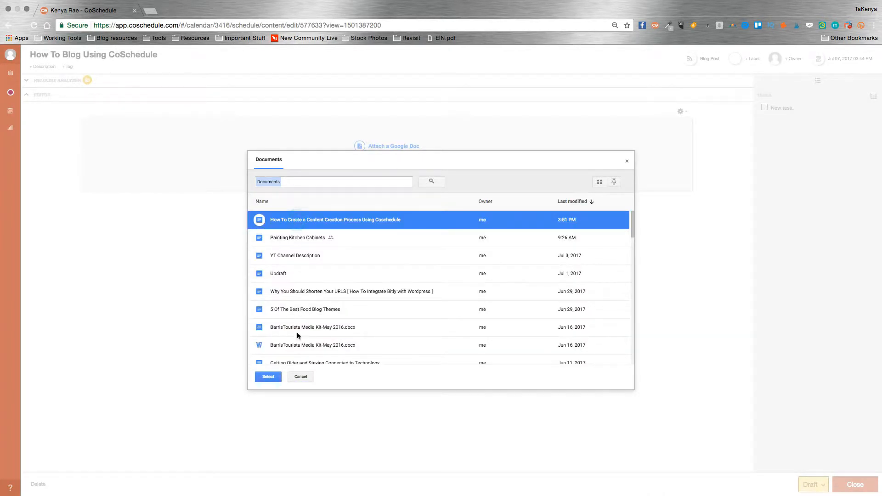
left_click(269, 380)
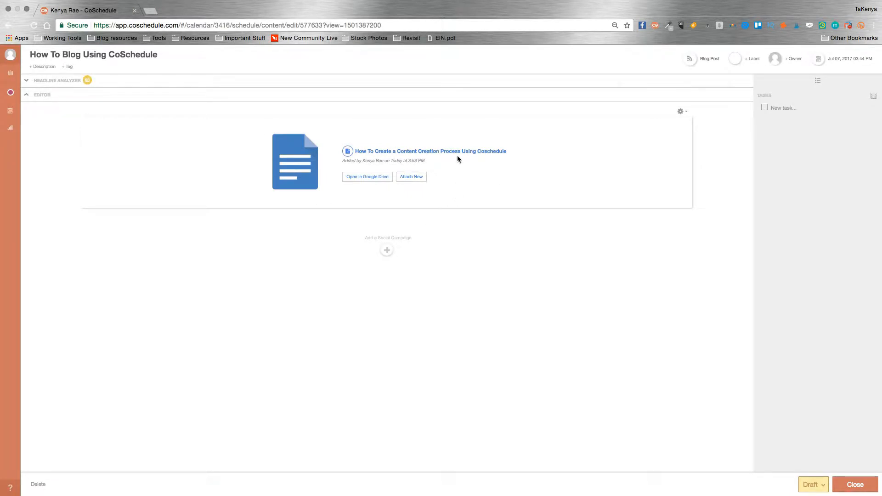
Convert the attached document to a WordPress post, assigning the blog owner as author and Blogging as the category.
left_click(687, 113)
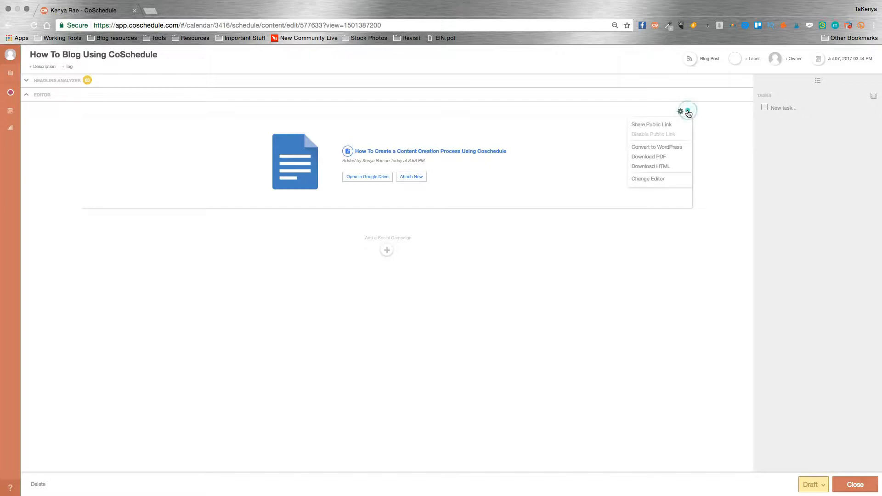
left_click(662, 147)
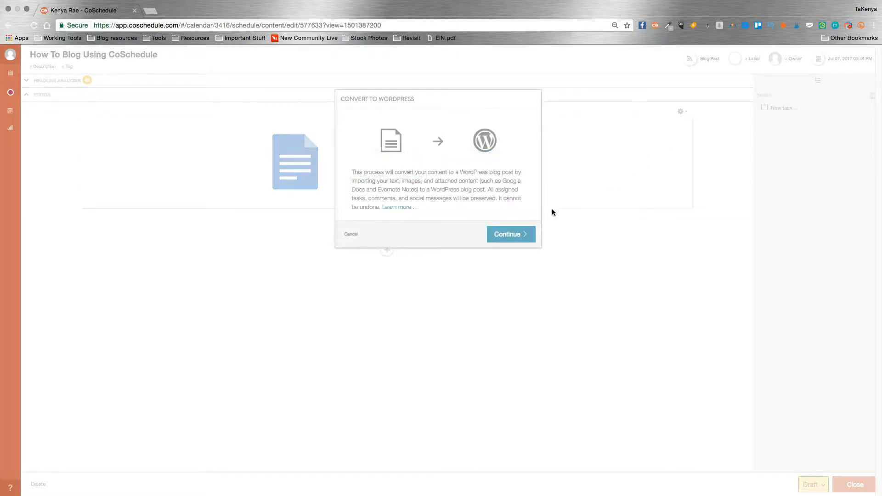
left_click(510, 237)
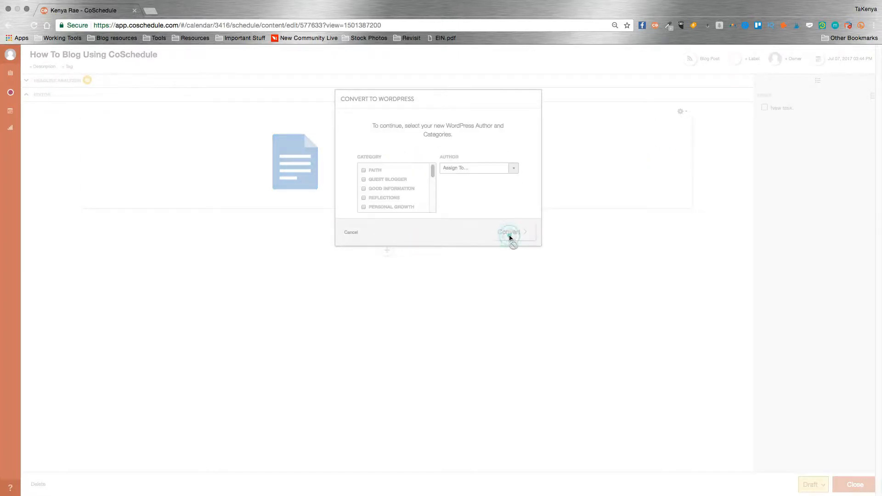
left_click(485, 168)
scroll(455, 218, "down", 2)
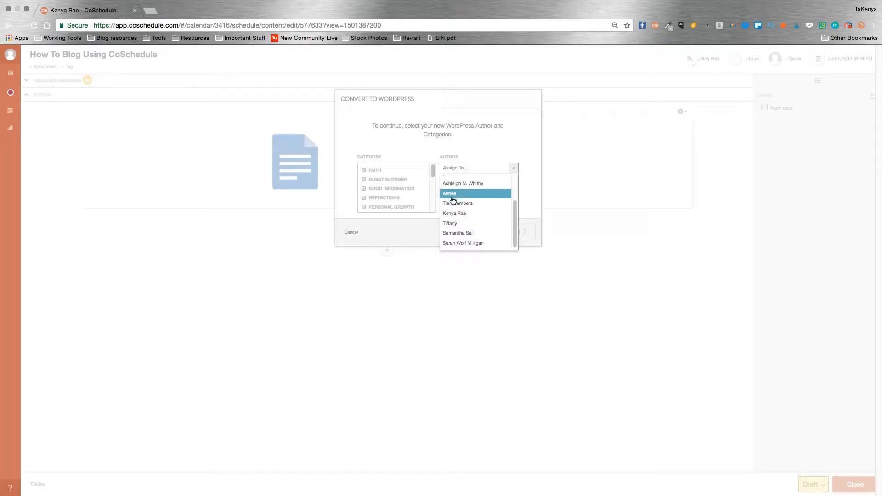
left_click(453, 214)
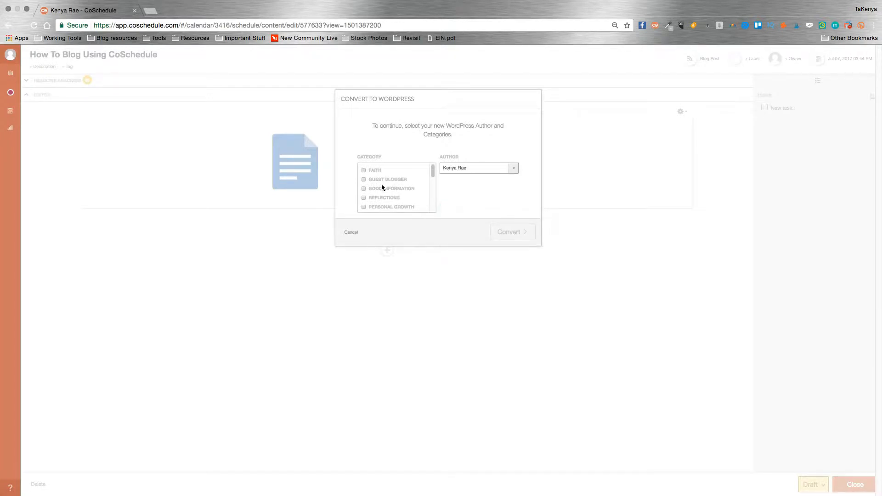
scroll(380, 191, "down", 4)
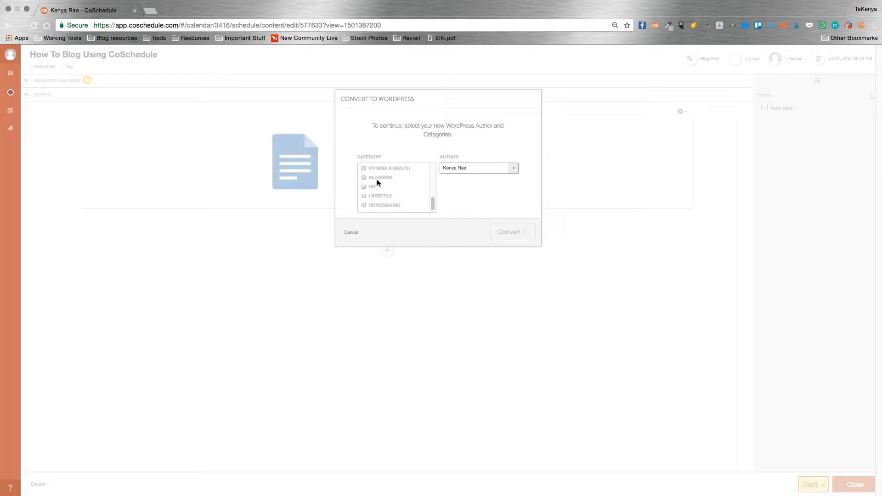
left_click(365, 177)
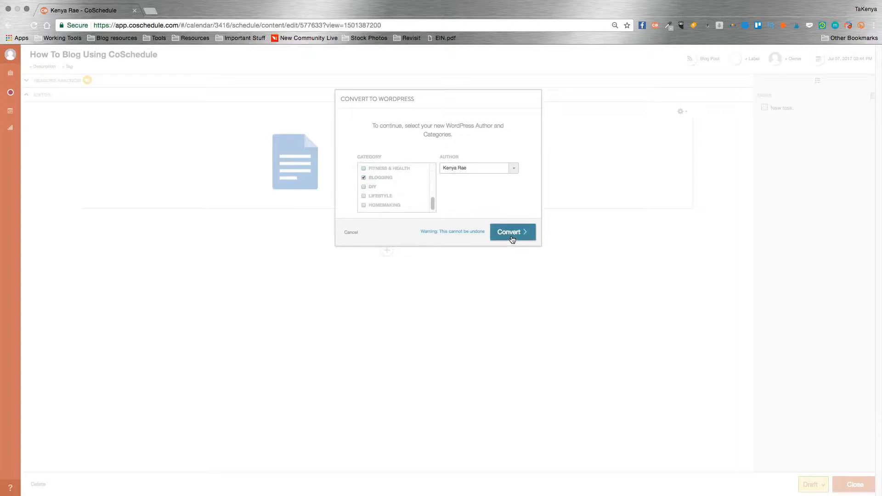
left_click(512, 233)
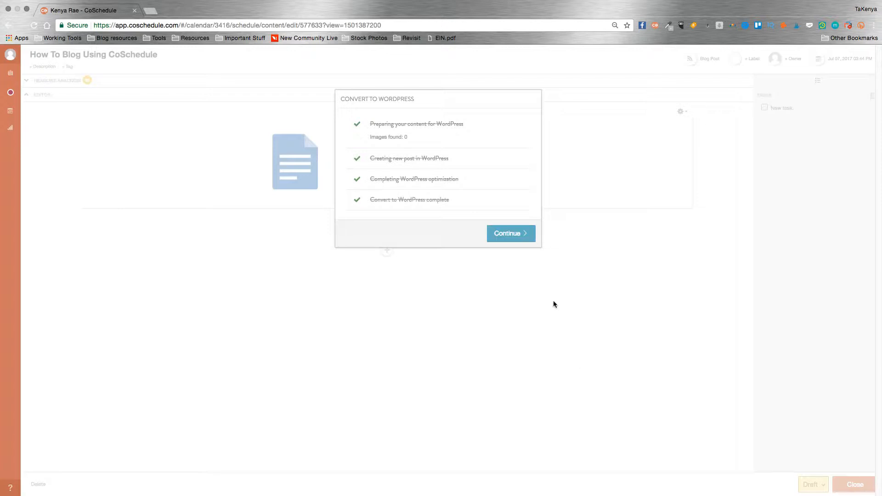
left_click(513, 234)
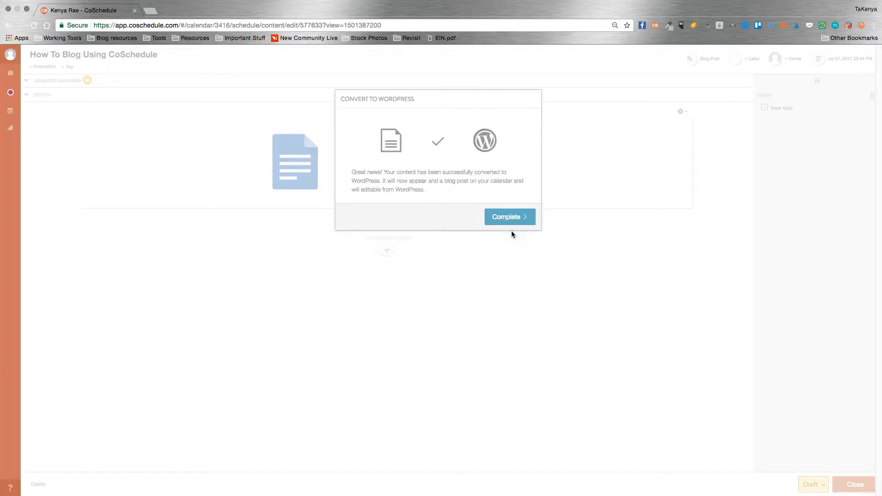
left_click(509, 221)
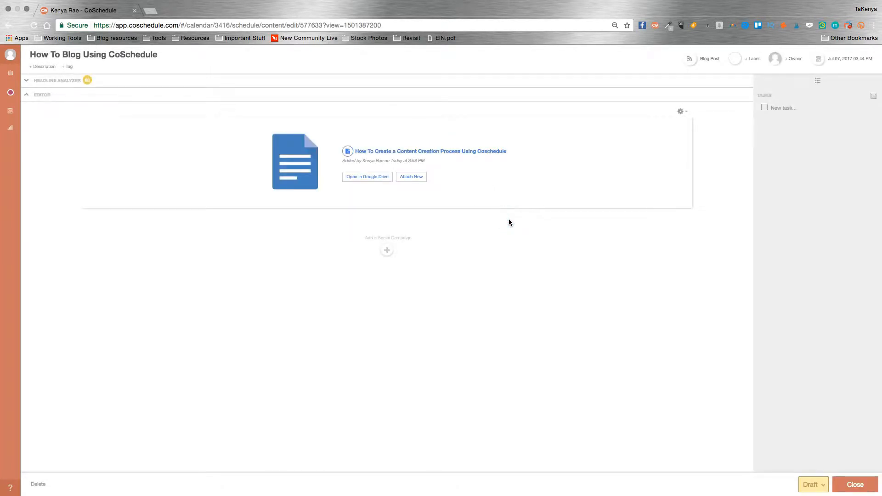
left_click(631, 245)
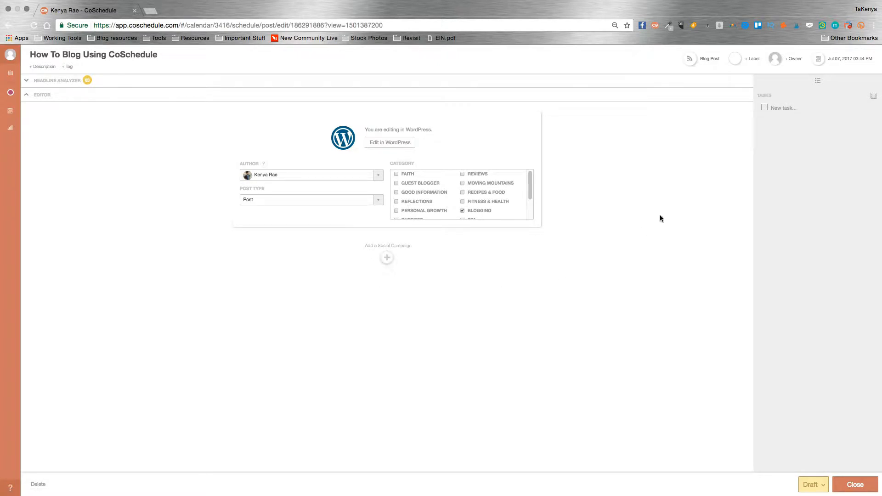
left_click(777, 108)
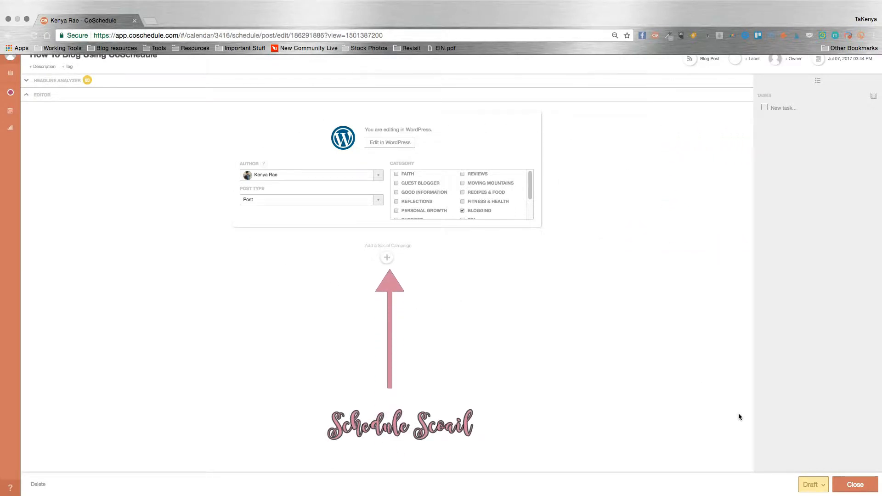
left_click(824, 485)
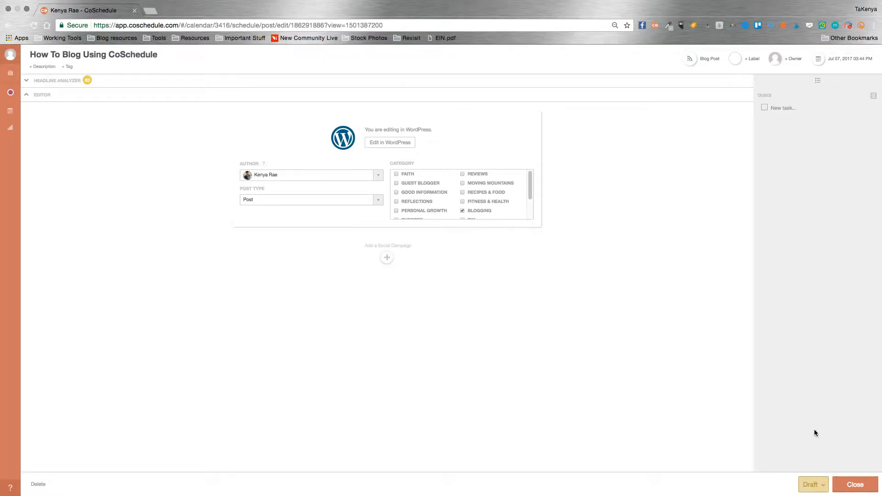
left_click(769, 108)
Apply the "Blog Post Creation Process" task template to the post and mark the "Import content" task complete.
left_click(873, 97)
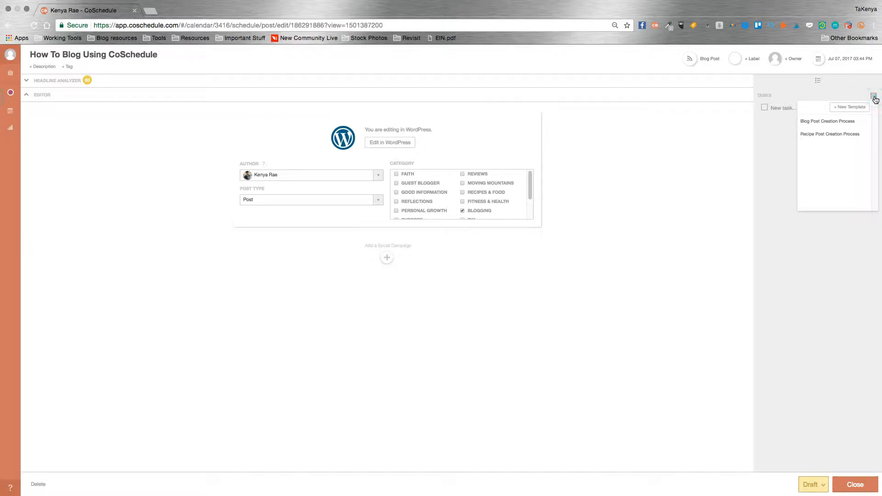
left_click(822, 123)
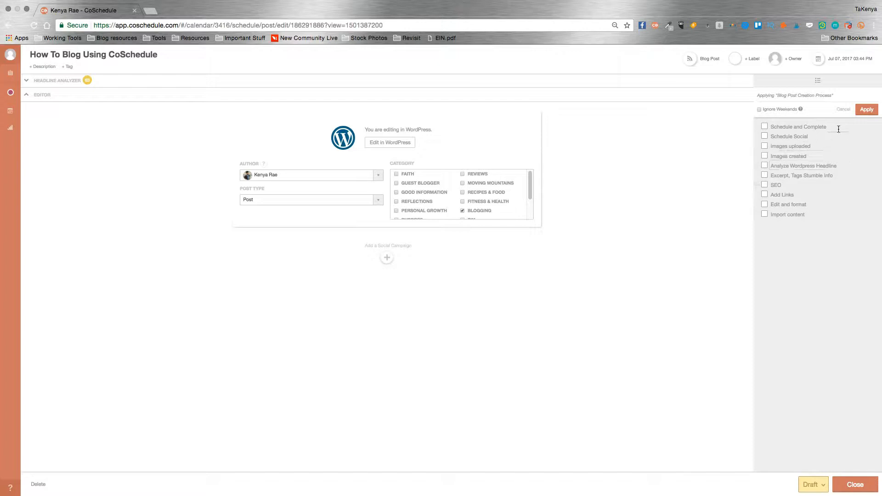
left_click(866, 110)
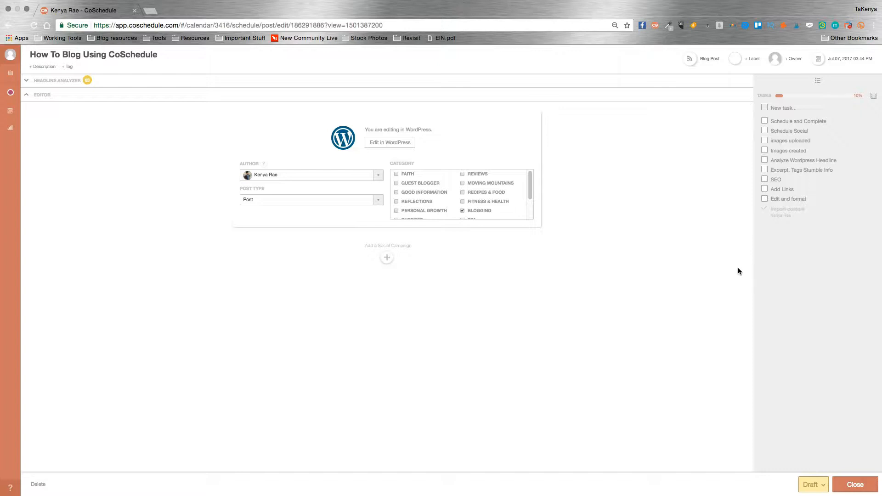
Open the converted post for editing in WordPress and show its content in the Visual editor.
left_click(376, 146)
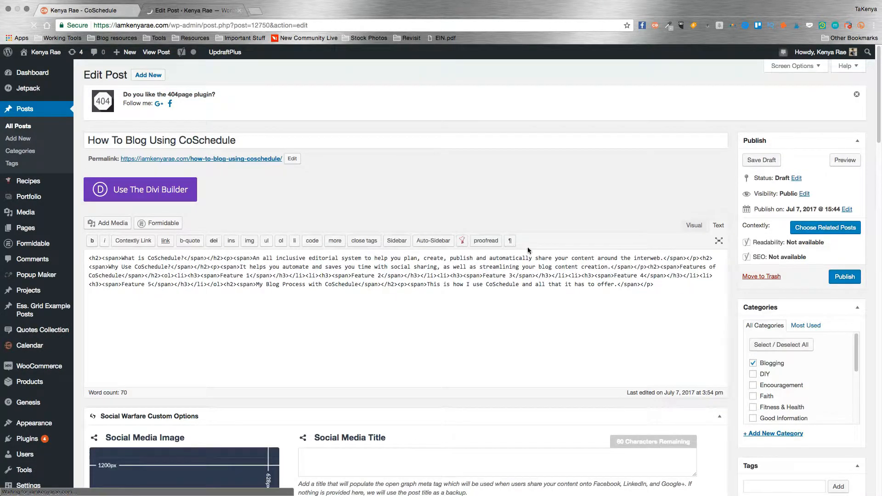
left_click(692, 226)
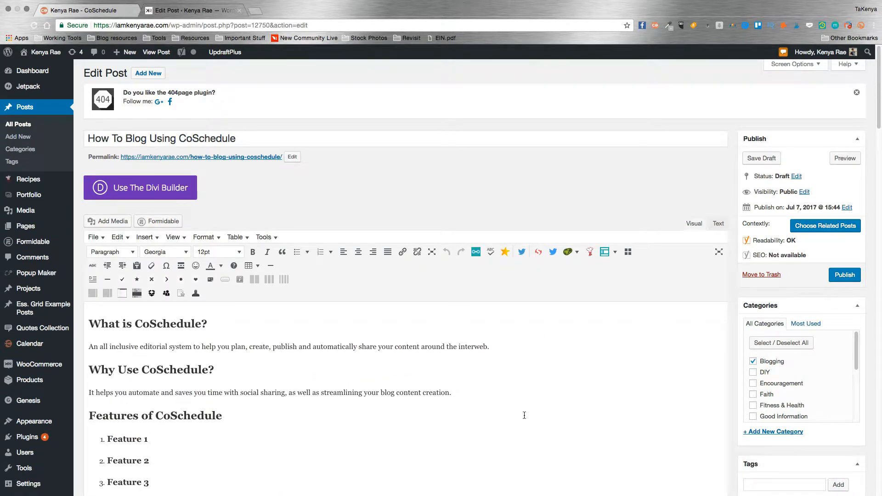
Look through the imported post's content and heading formatting, and the CoSchedule section with its task checklist.
scroll(524, 415, "down", 4)
scroll(524, 415, "down", 6)
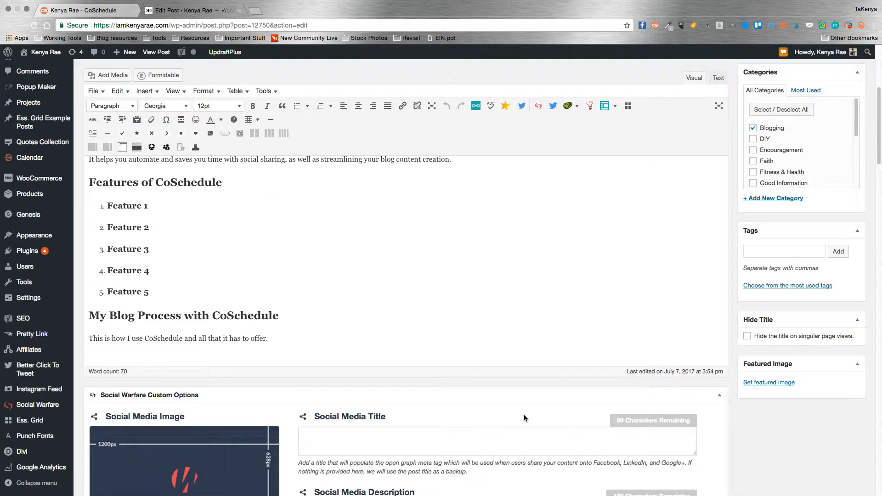
scroll(523, 414, "up", 9)
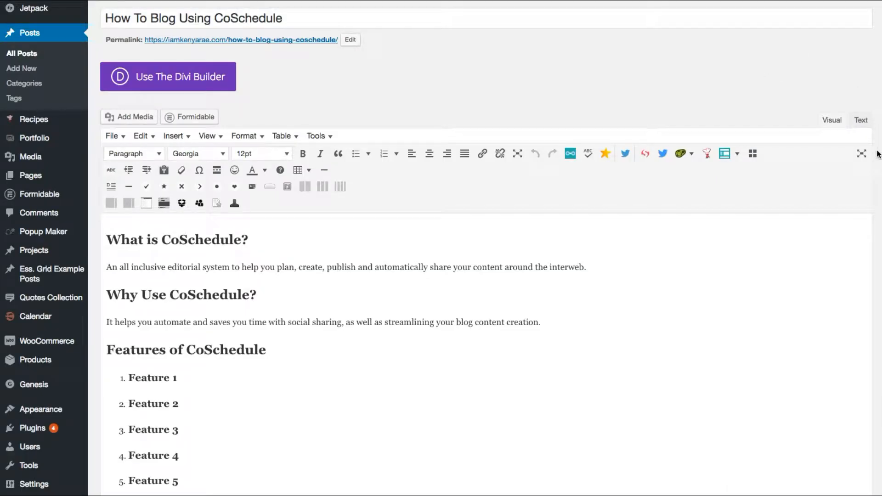
scroll(877, 154, "down", 3)
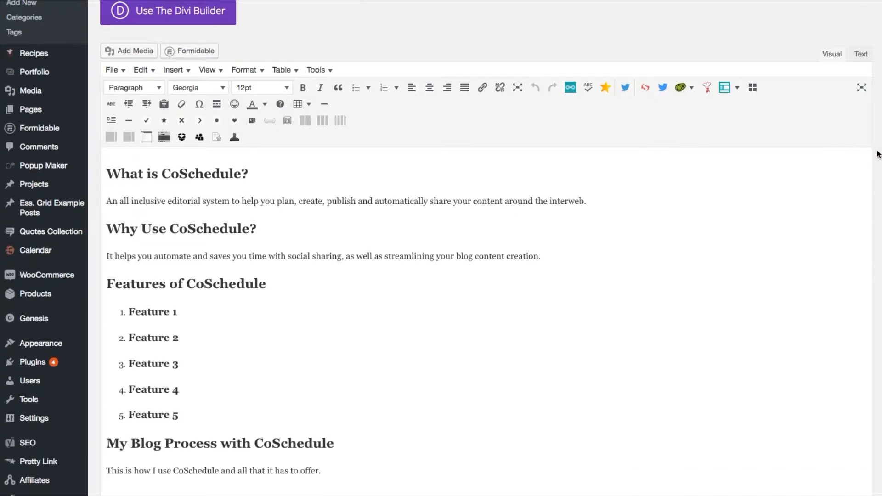
scroll(877, 154, "down", 15)
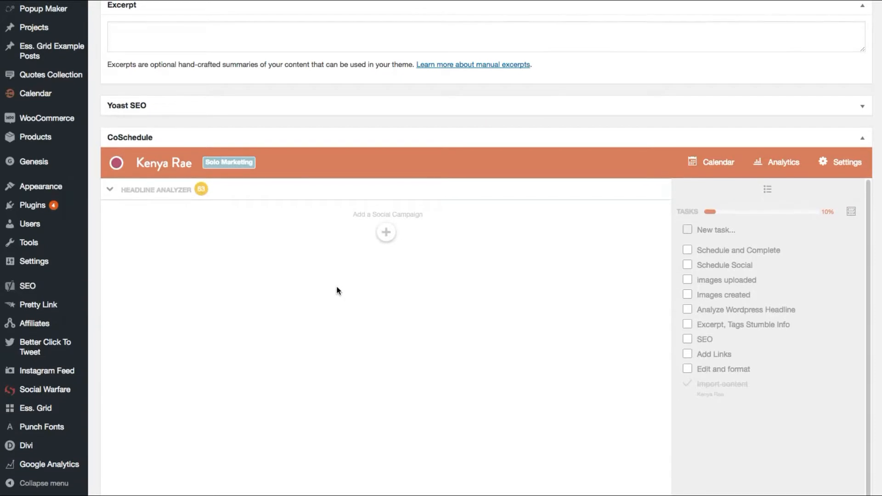
scroll(337, 287, "up", 1)
scroll(486, 248, "down", 6)
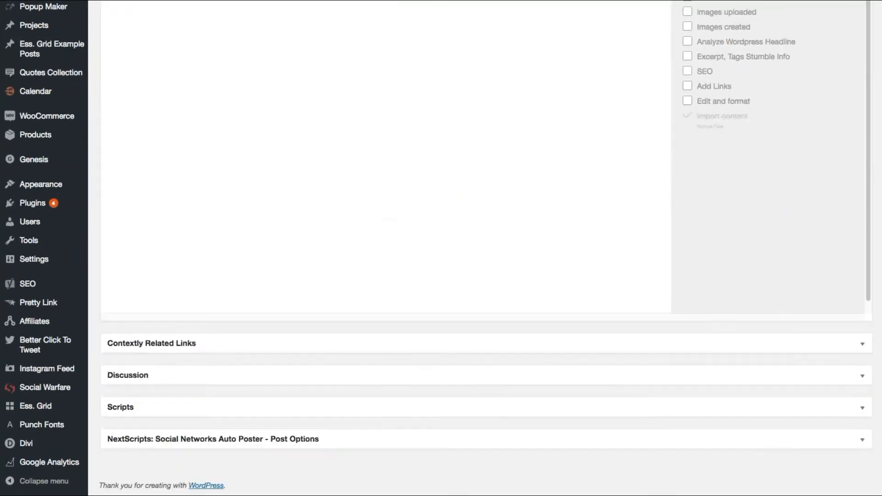
scroll(755, 62, "up", 3)
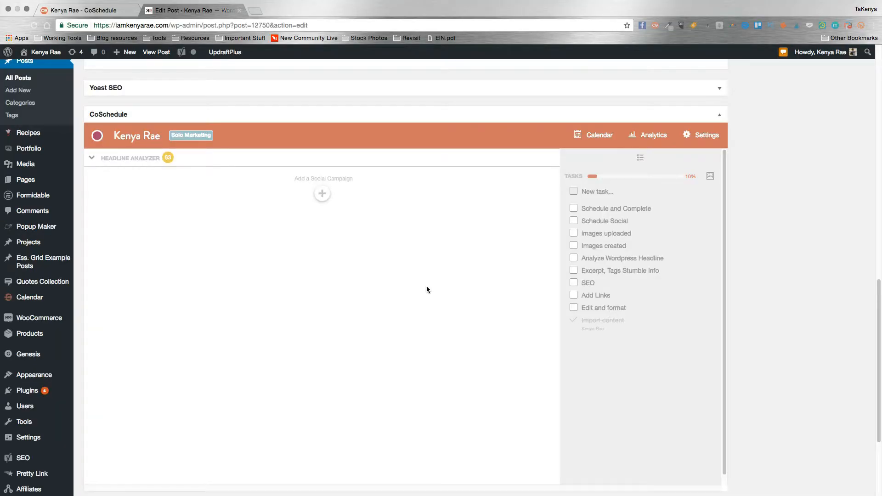
scroll(409, 287, "up", 15)
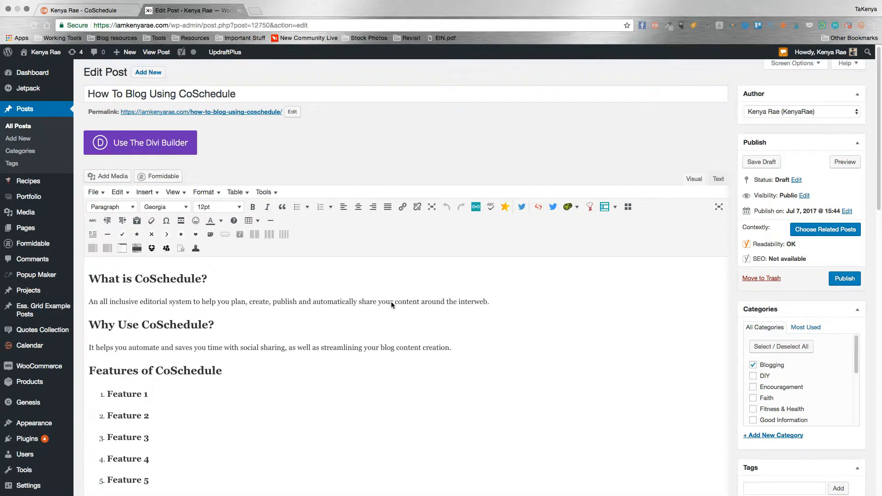
left_click(129, 281)
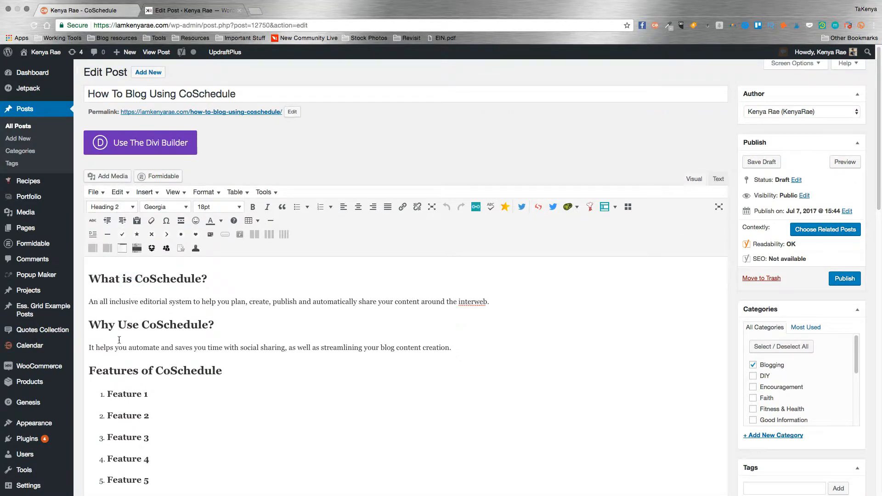
left_click(126, 393)
scroll(278, 400, "down", 1)
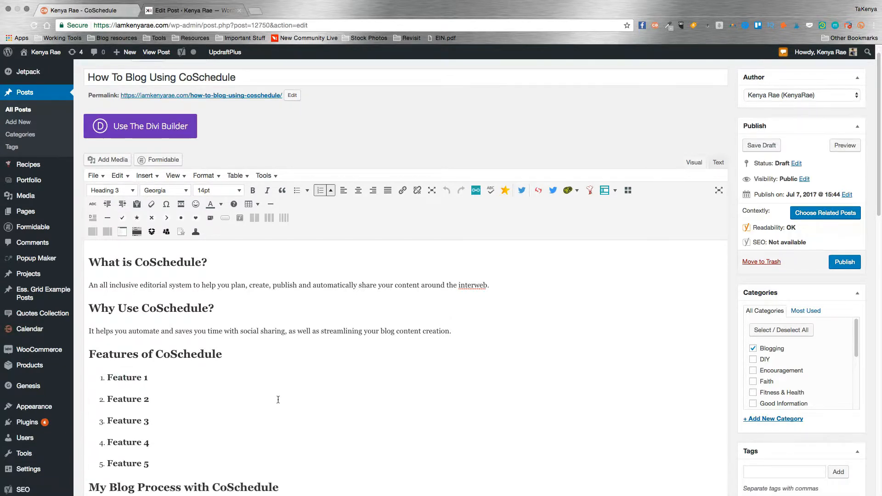
scroll(277, 399, "down", 8)
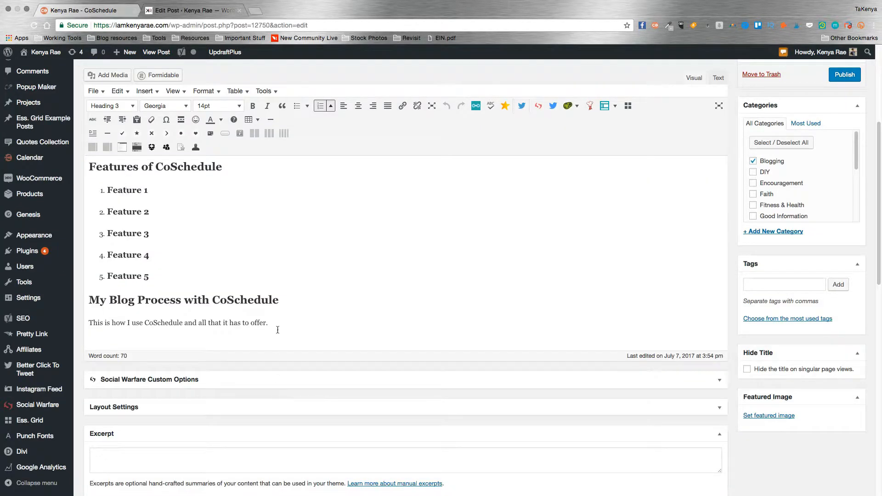
left_click(280, 330)
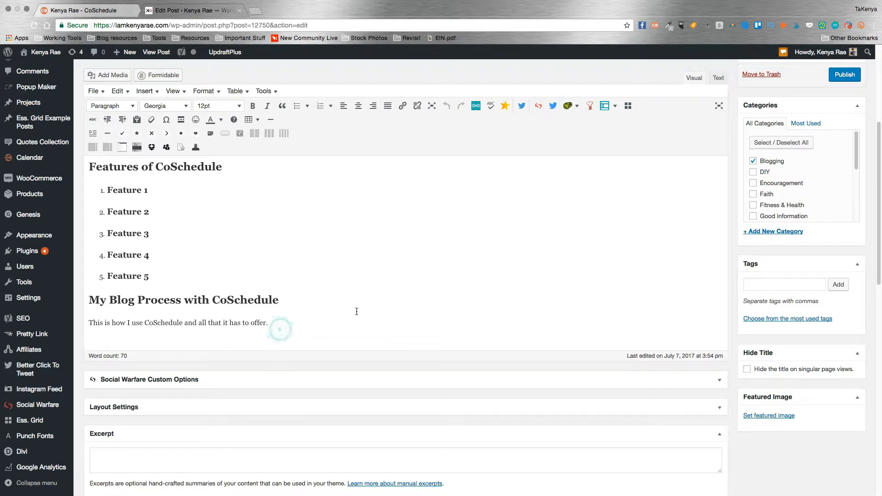
key("Return")
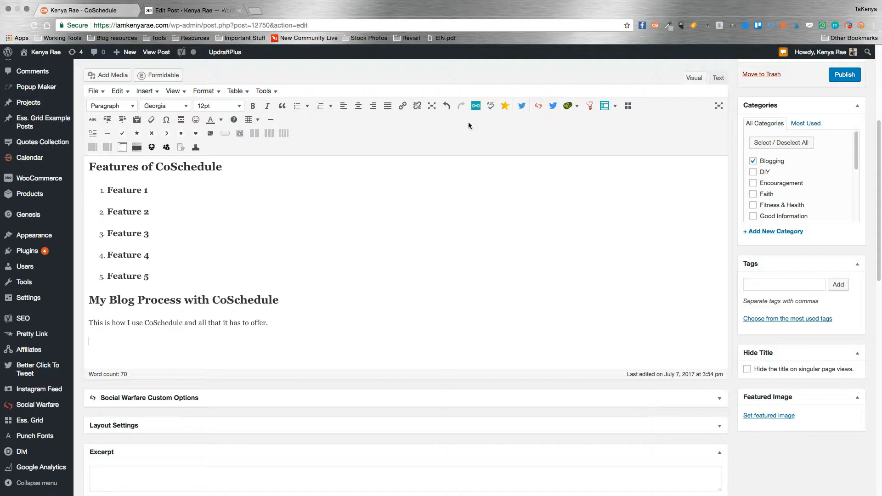
left_click(521, 106)
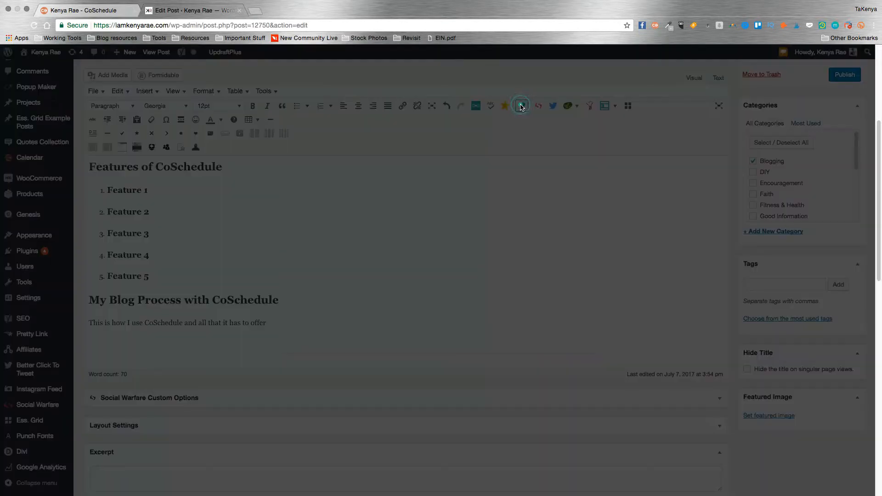
left_click(447, 233)
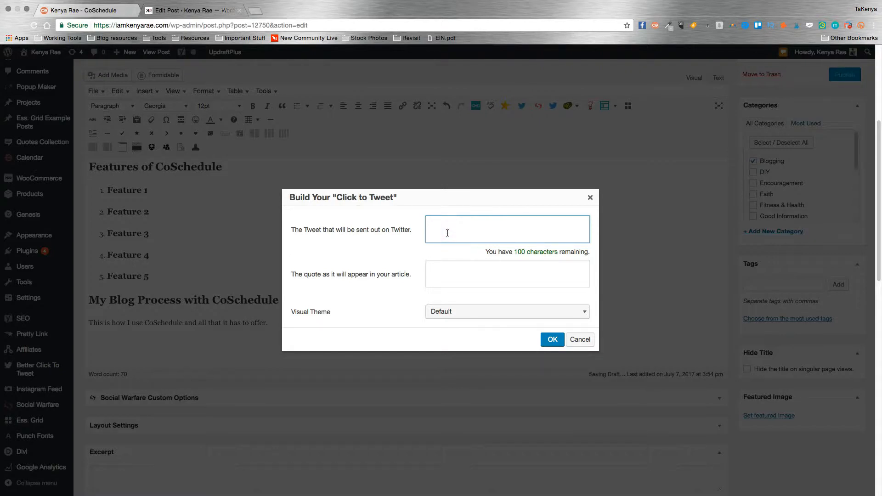
type("Develop your content ")
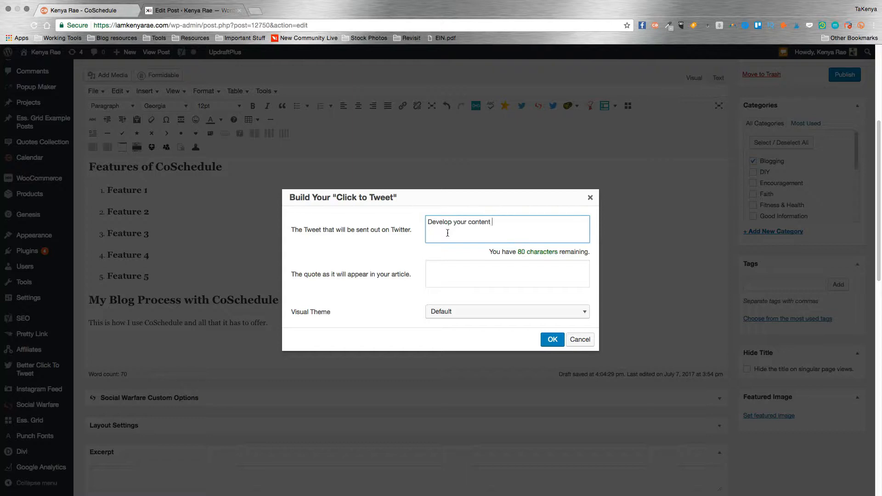
type("creation strategy with @cosch")
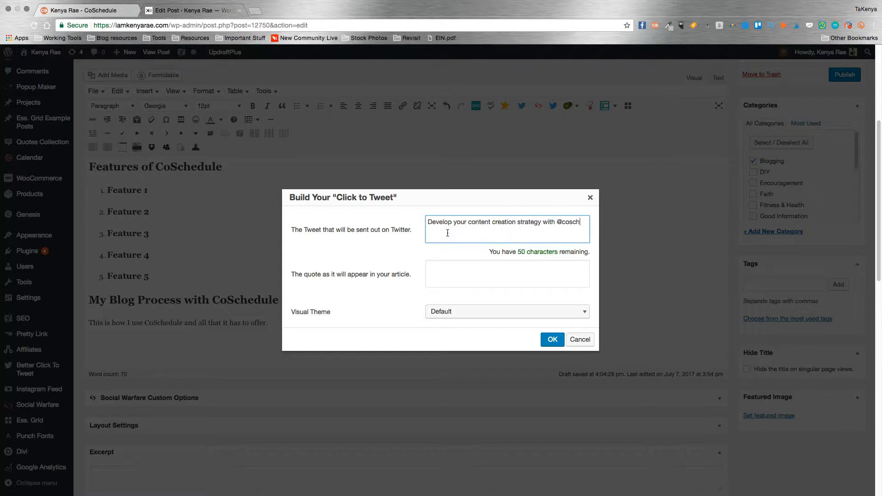
type("edule ")
type("& @ism")
key("BackSpace")
key("BackSpace")
type("le & @IamKenyaRae")
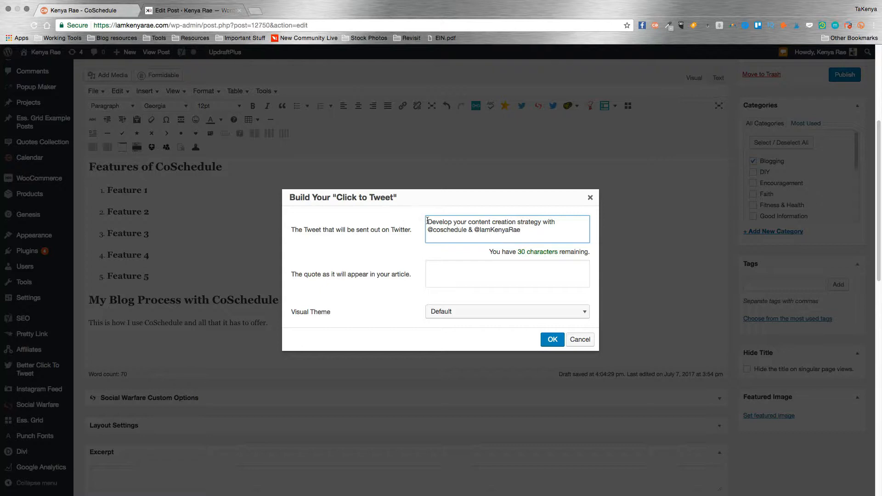
Copy the full tweet text into the quote that appears in the article.
left_click_drag(427, 220, 565, 231)
key("super+c")
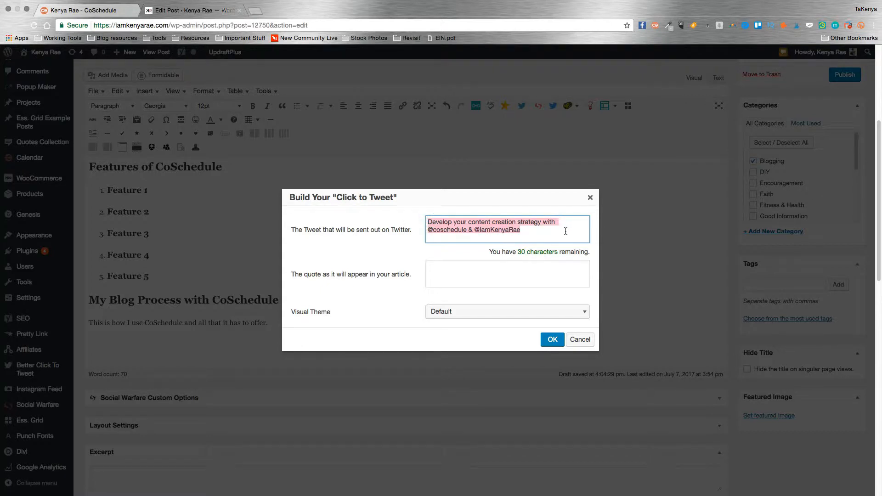
left_click(459, 271)
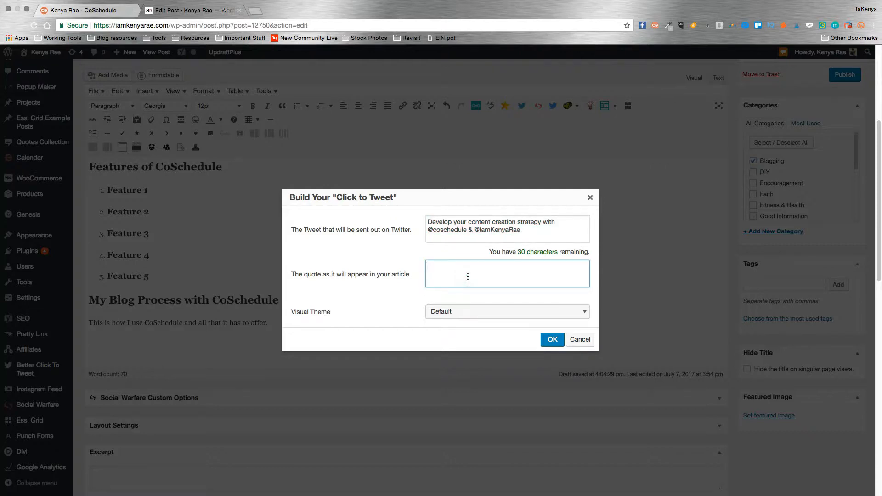
key("super+v")
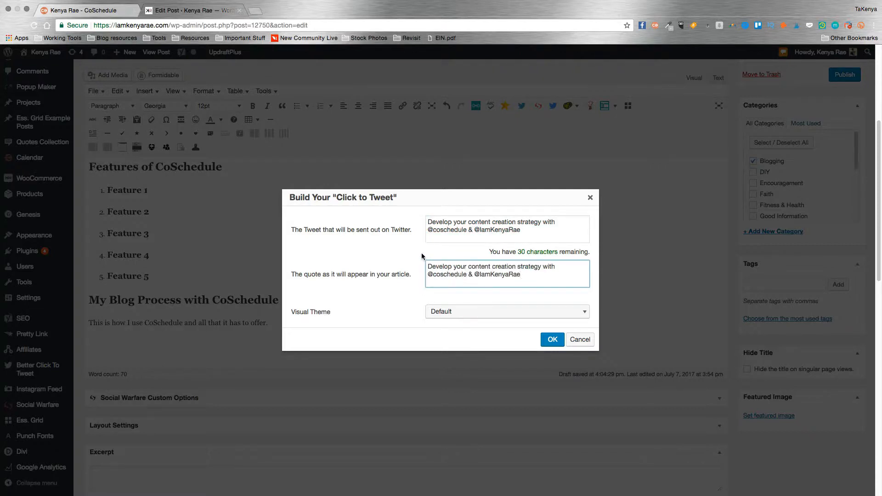
left_click(434, 230)
key("BackSpace")
type("C")
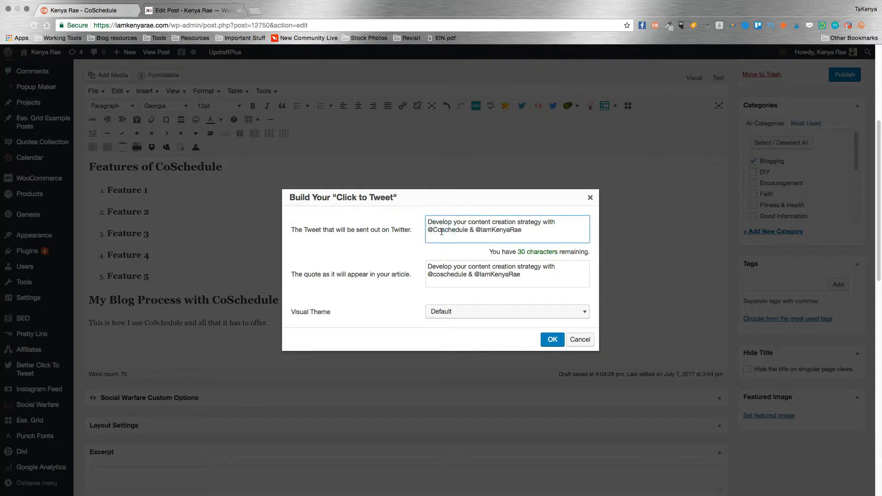
left_click(441, 232)
key("Delete")
type("S")
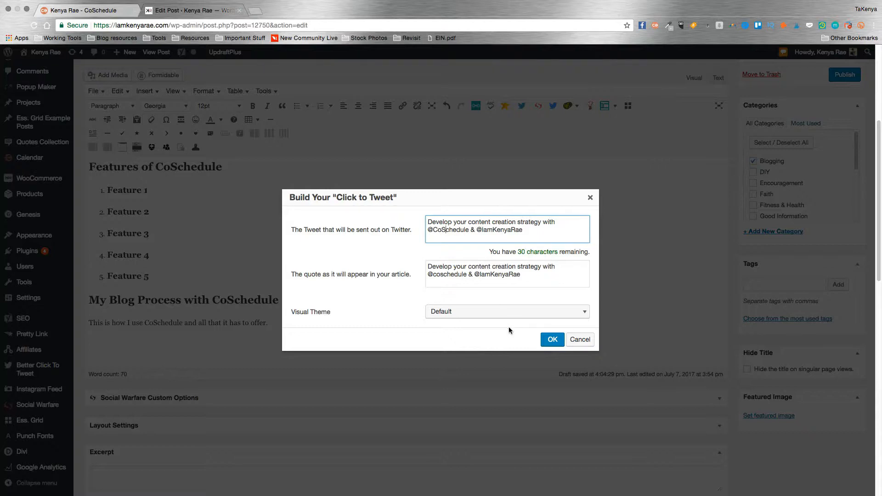
left_click(550, 341)
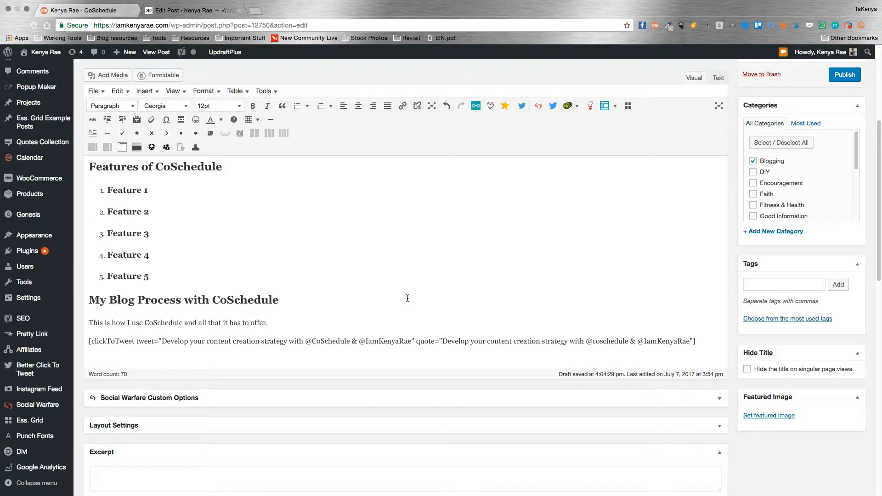
Mark the "Edit and format" task complete in the post's CoSchedule checklist.
scroll(734, 468, "down", 10)
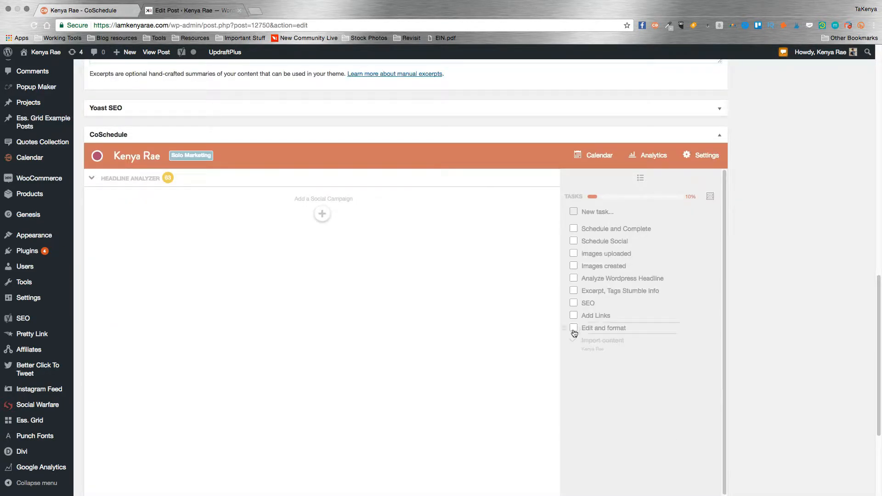
left_click(574, 331)
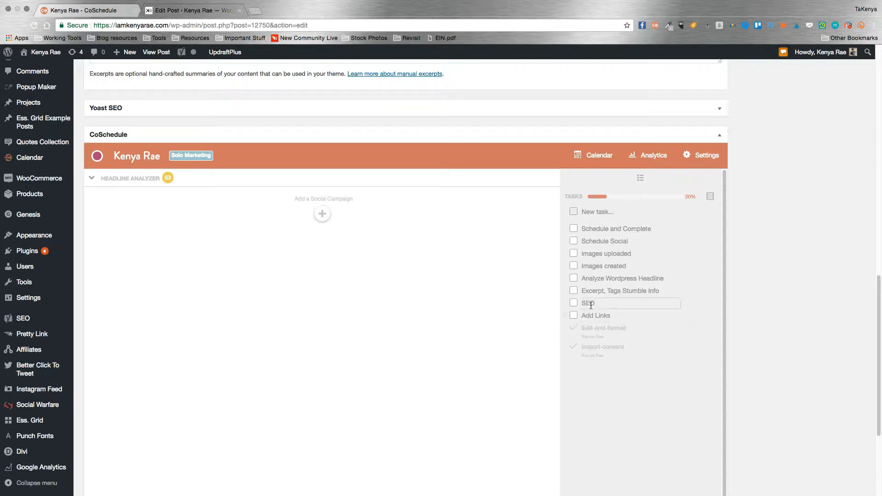
Expand the post's Yoast SEO settings and enter "coschedule" as the focus keyword.
scroll(747, 205, "up", 2)
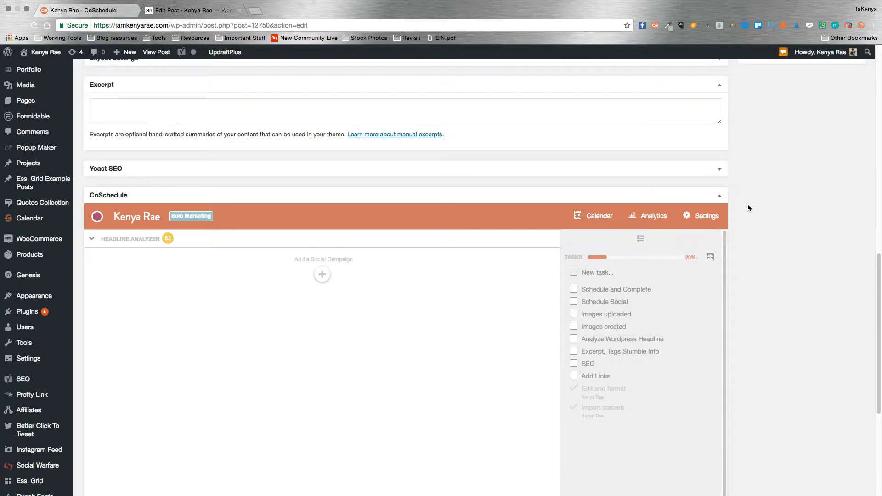
left_click(720, 169)
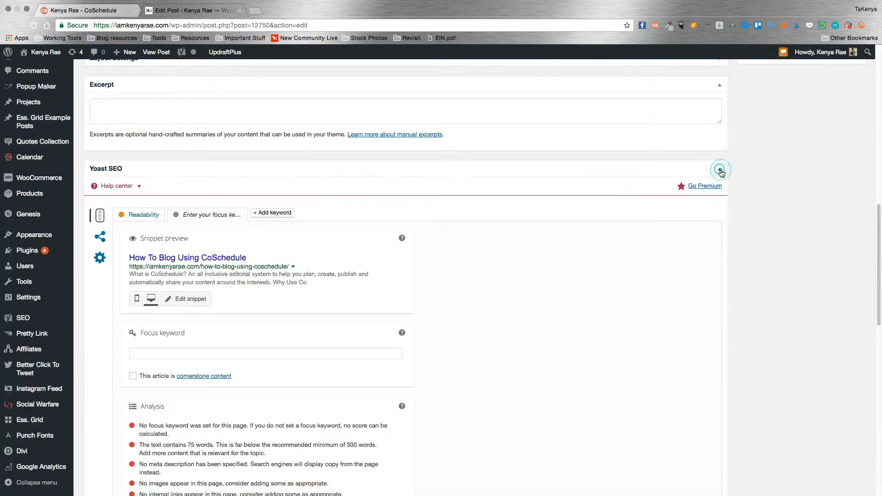
left_click(140, 354)
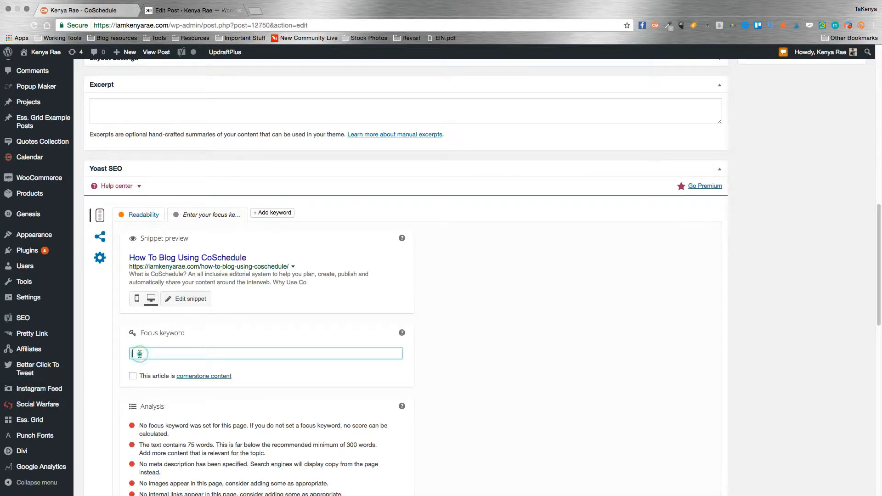
type("coschedule")
Edit the search snippet and shorten its slug to "blog-using-coschedule".
left_click(177, 299)
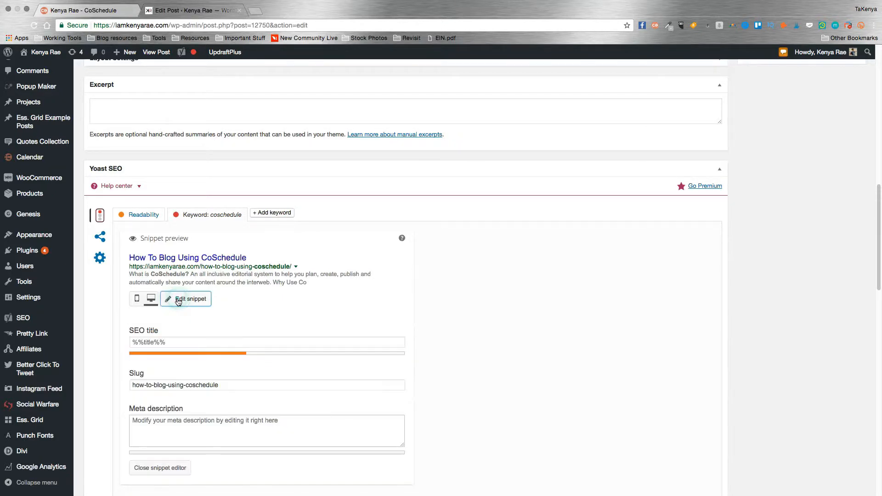
left_click(154, 384)
key("BackSpace")
key("BackSpace")
key("BackSpace")
key("BackSpace")
key("BackSpace")
key("BackSpace")
key("BackSpace")
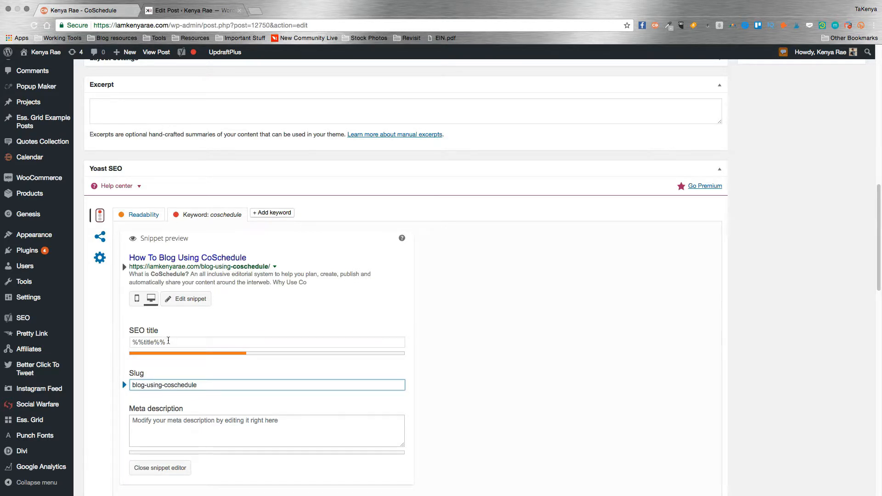
Set the SEO title of the search snippet to "How To Create Content and Blog Using Coschedule".
left_click(168, 341)
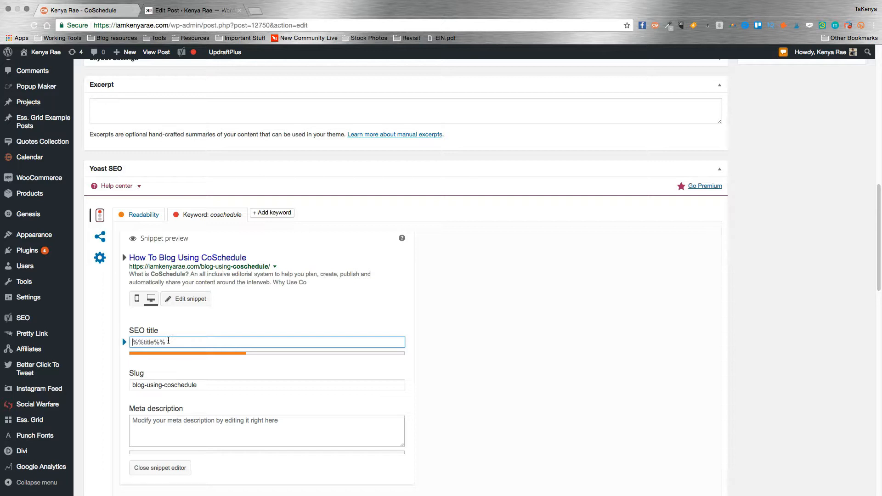
type("H")
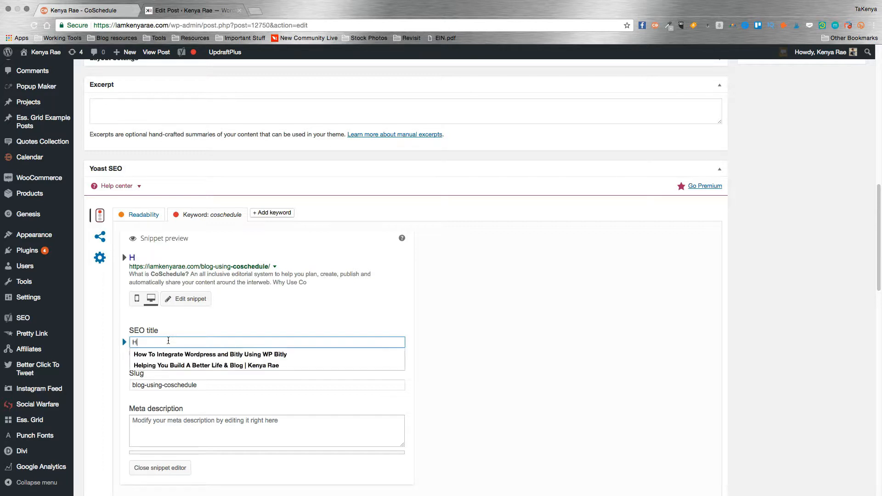
type("ow To C")
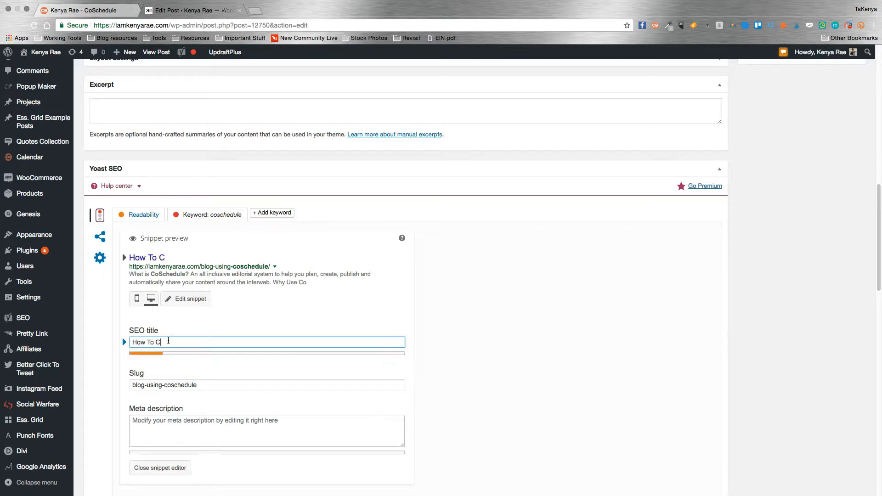
type("reate Conten")
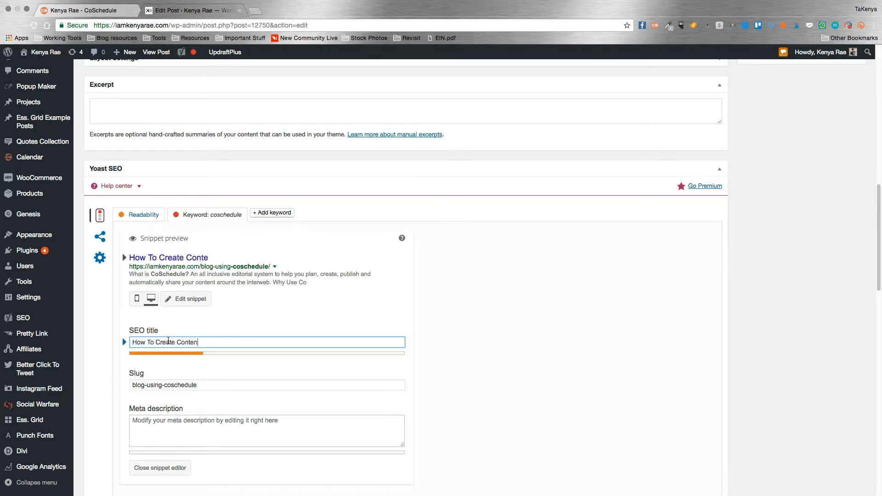
type("t and Blog Usin")
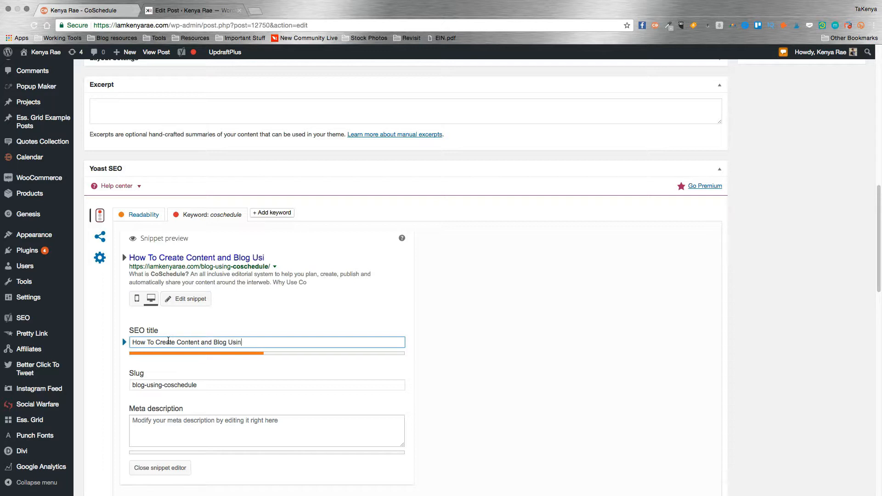
type("g Coschedule")
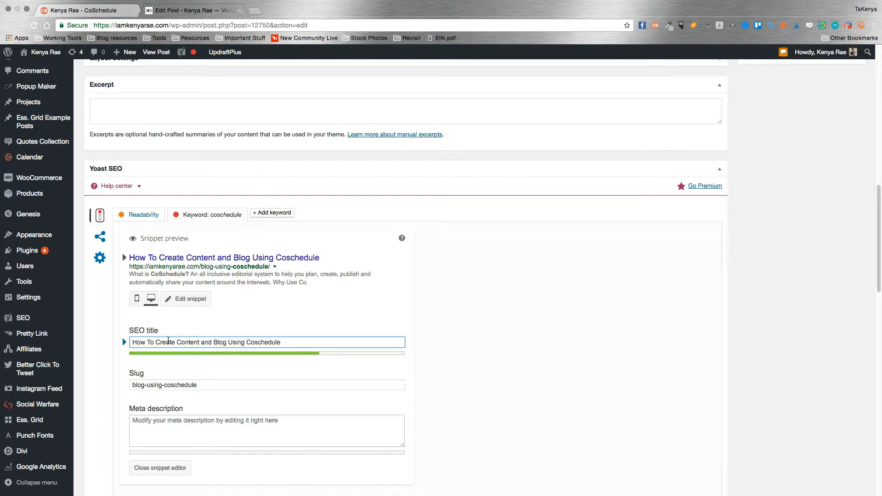
Write the meta description "CoSchedule is not just for social sharing it also helps you to manage your content and streamline the process from beginning to end.".
scroll(304, 357, "down", 3)
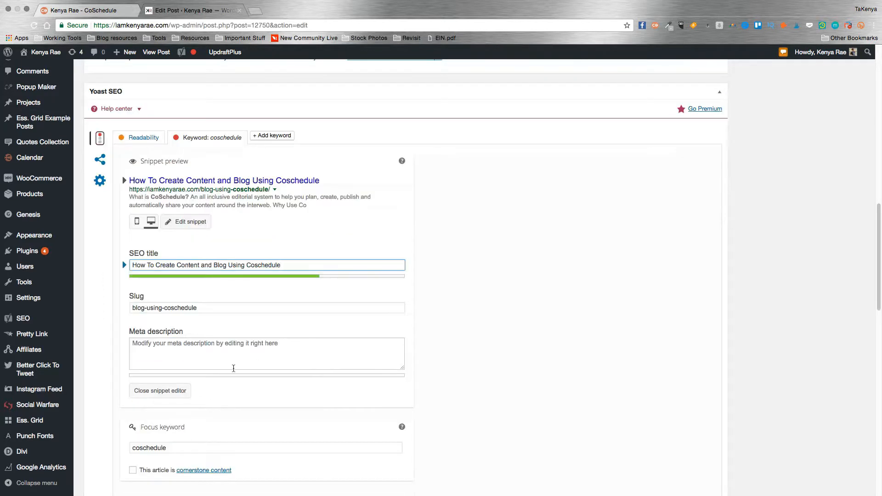
left_click(218, 350)
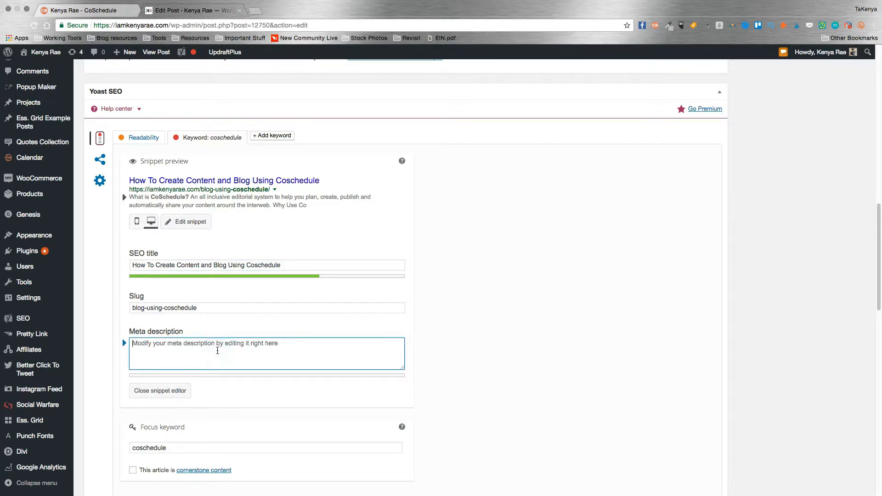
type("CosS")
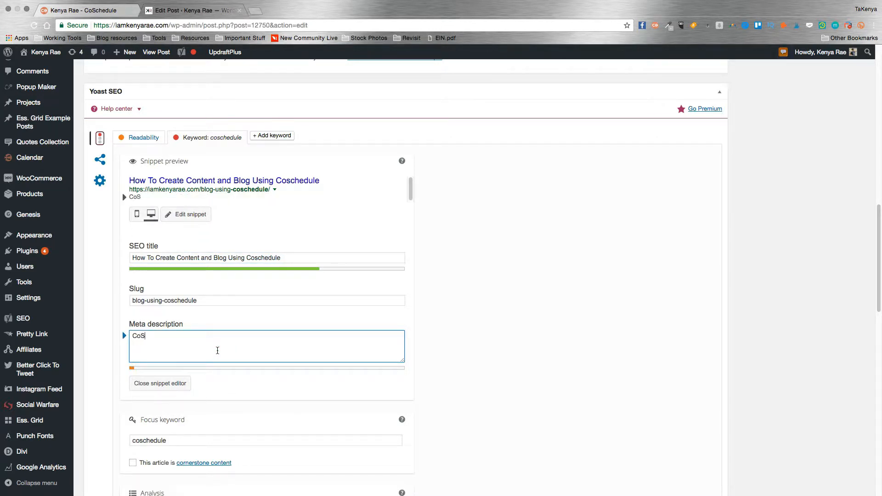
type("chedule is not just")
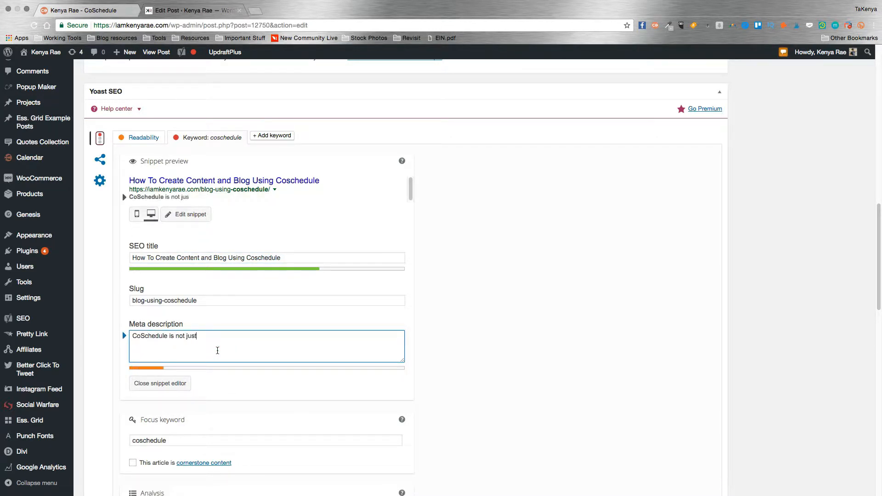
type(" for social shari")
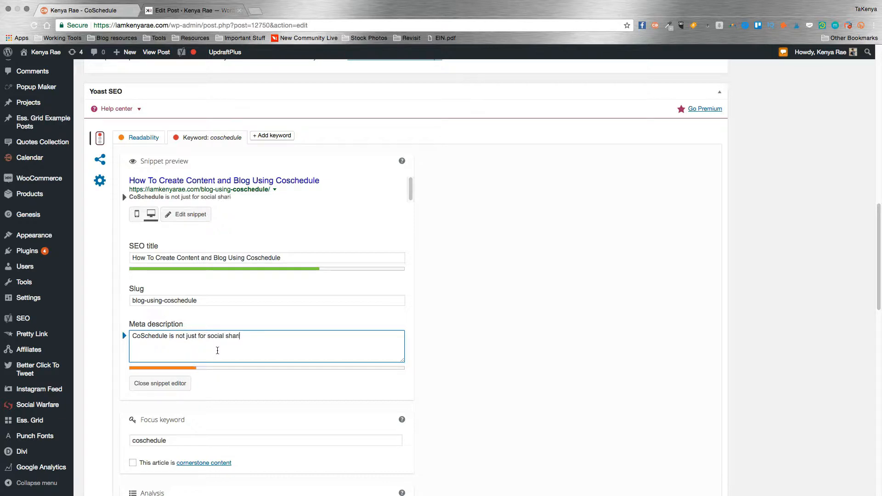
type("ng it also helps you")
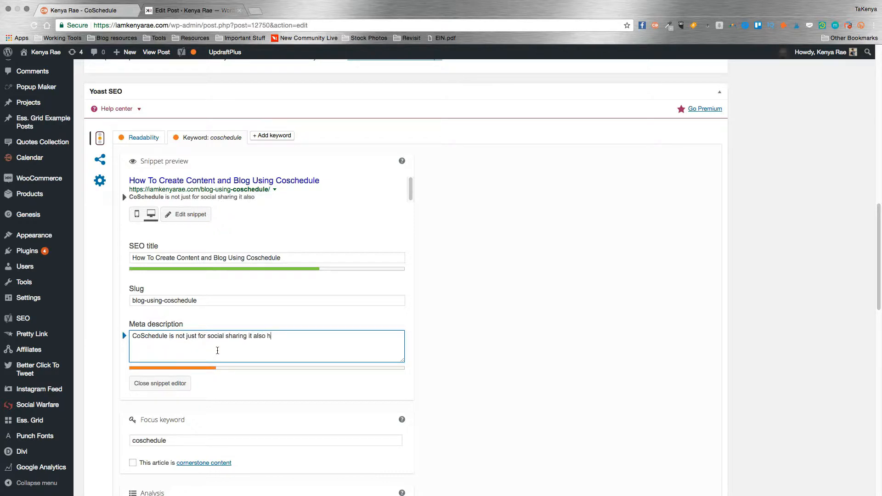
type("anag")
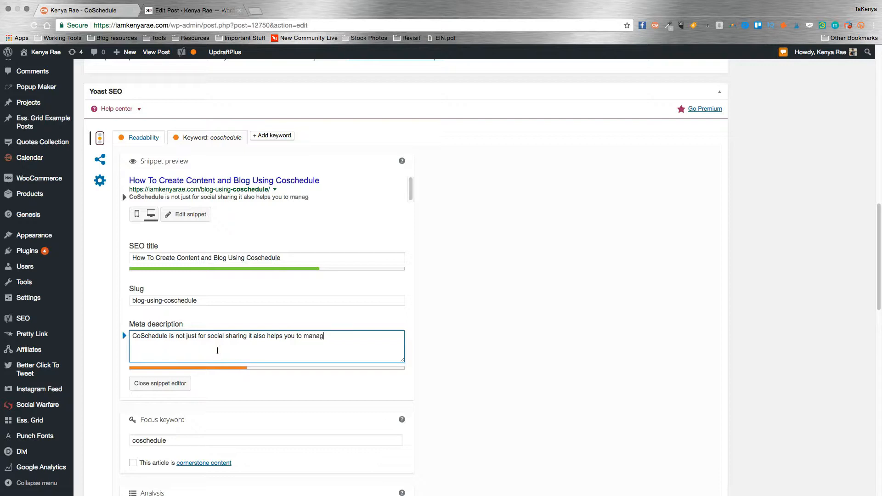
type("e your content and ")
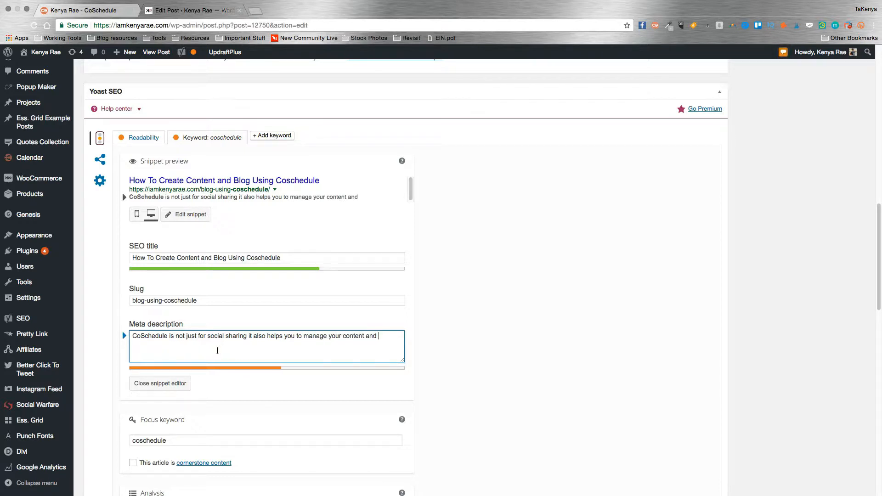
type("streamline the proc")
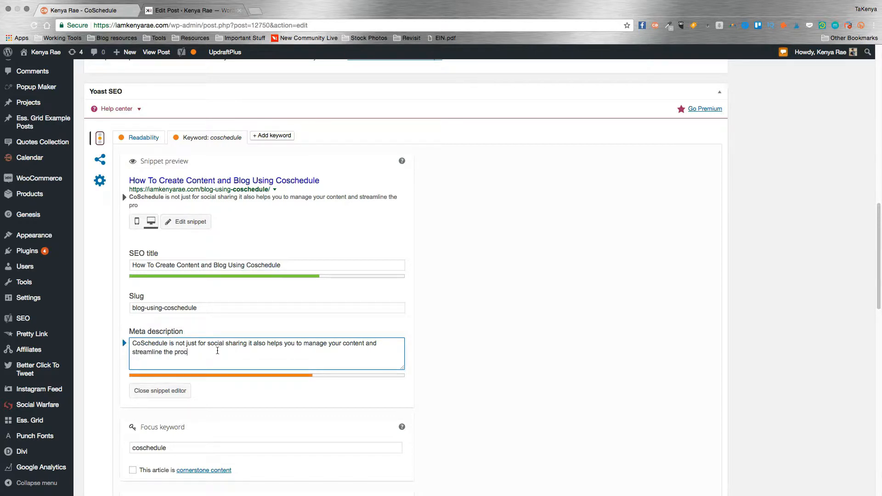
type("ess from beginning to end.")
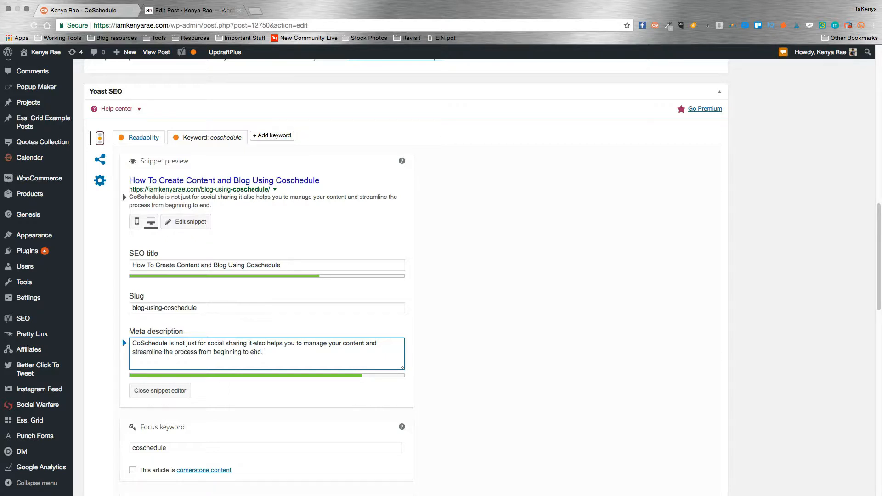
Review the Yoast SEO analysis and mark the "SEO" task complete in the post's CoSchedule checklist.
scroll(254, 348, "down", 5)
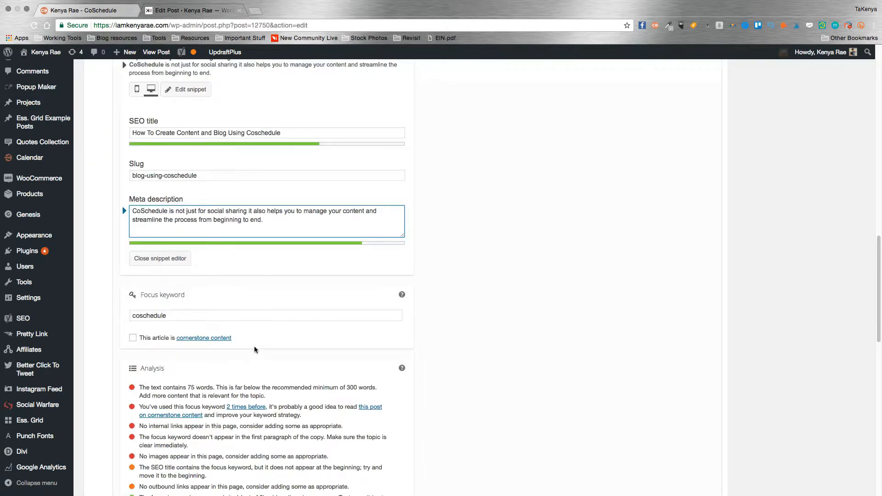
scroll(255, 346, "down", 3)
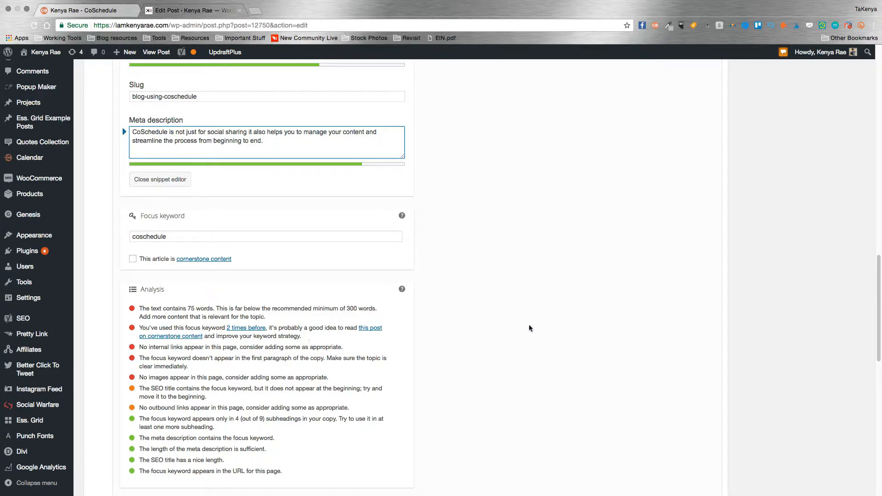
left_click(674, 357)
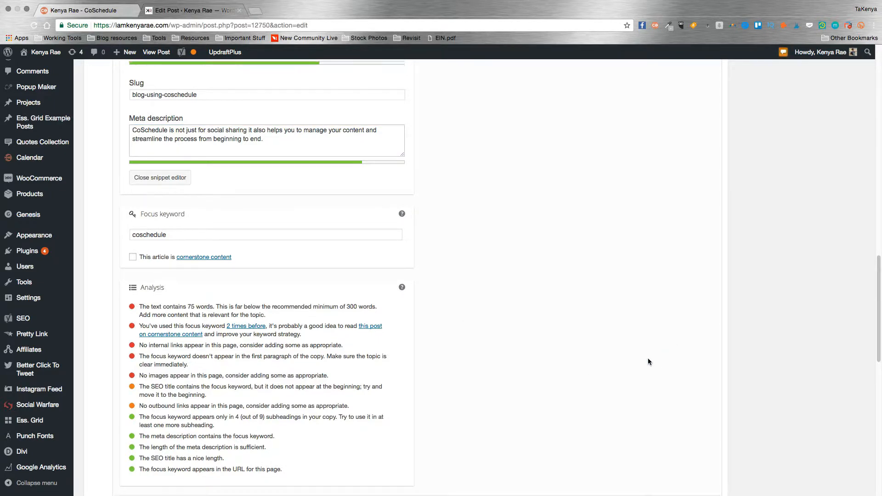
scroll(648, 361, "down", 2)
scroll(648, 361, "down", 10)
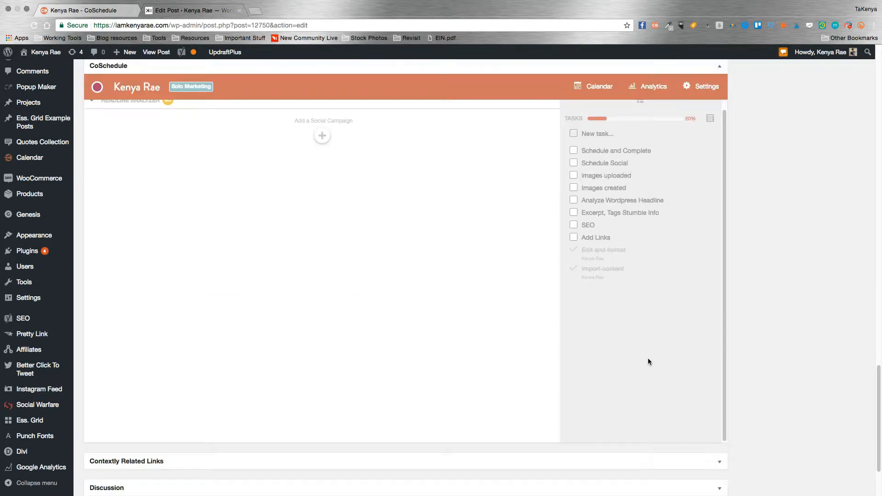
left_click(576, 225)
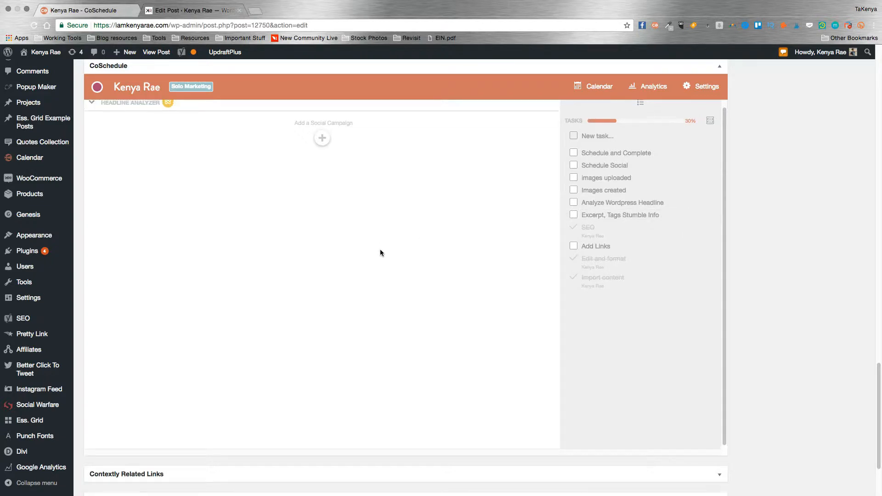
Copy the full meta description from the Yoast snippet settings and paste it into the post's excerpt.
scroll(742, 134, "up", 8)
scroll(623, 138, "up", 5)
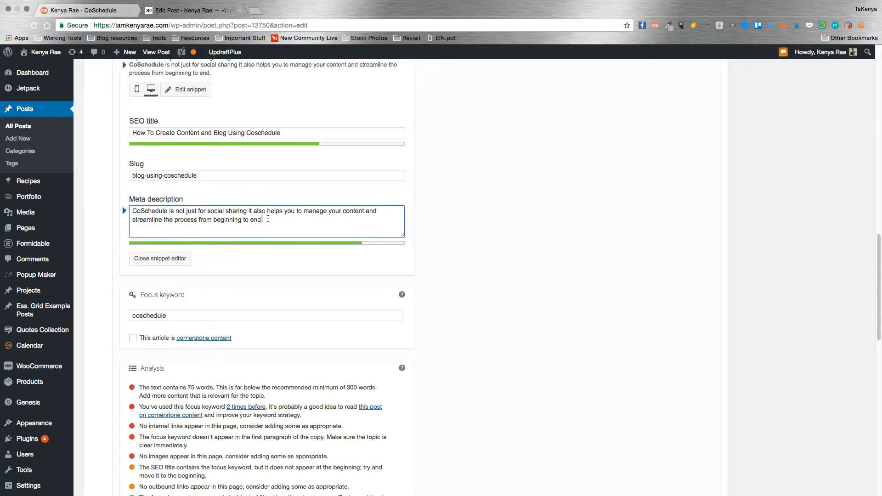
triple_click(268, 219)
key("super+c")
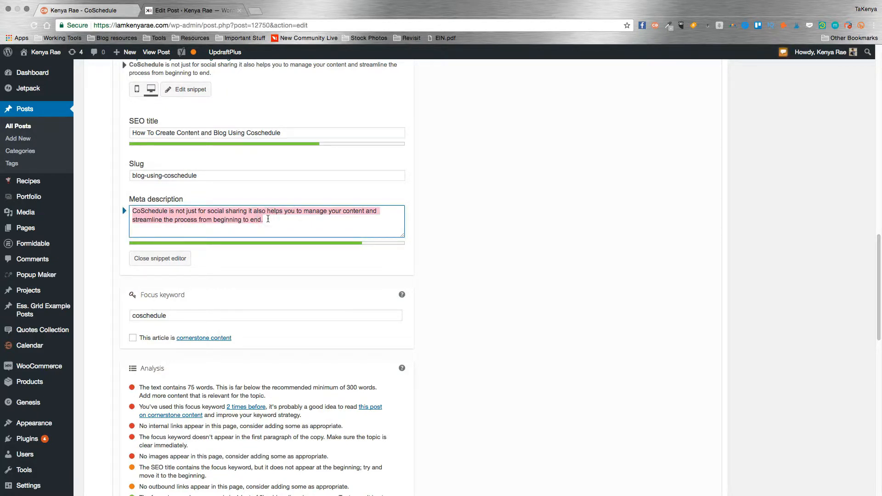
scroll(268, 219, "up", 8)
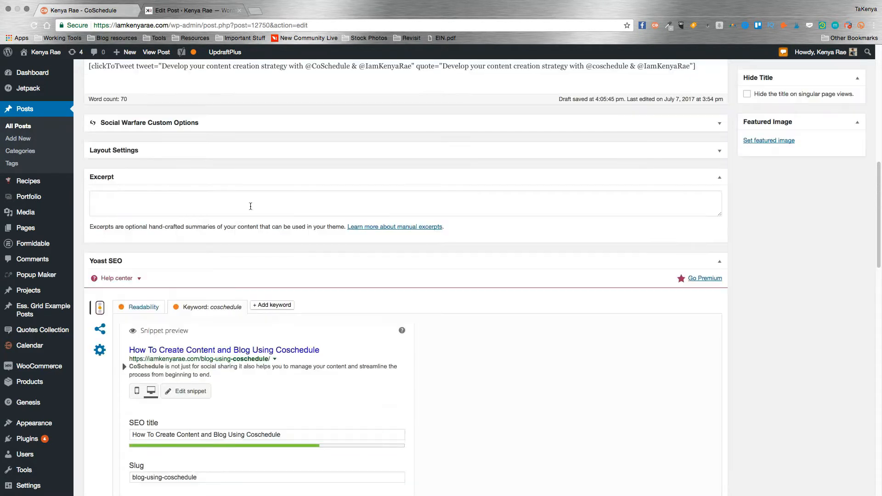
left_click(109, 204)
right_click(106, 200)
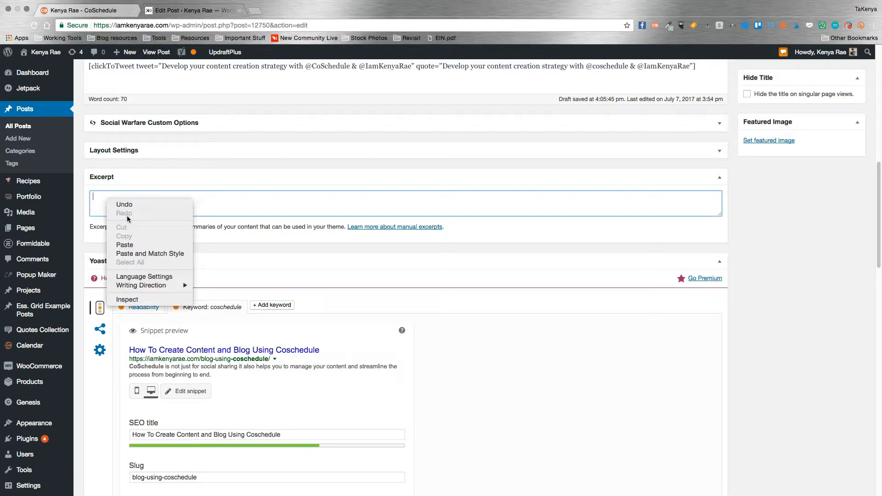
left_click(127, 246)
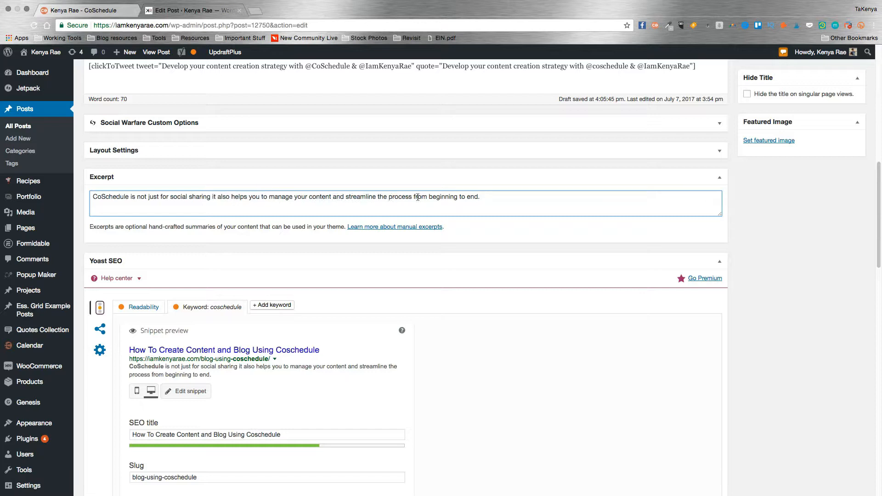
Add the sentence "I am gonna show you how to blog better and faster using Coschedule!" to the end of the excerpt.
left_click(491, 197)
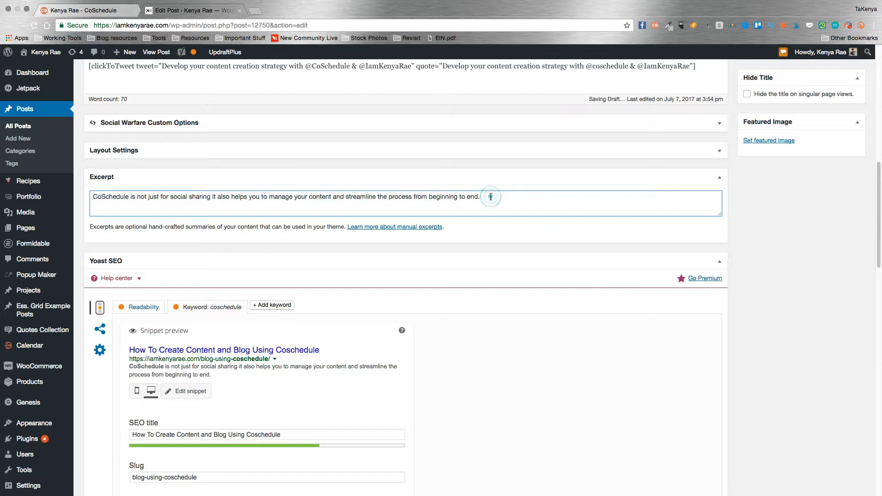
type("I am")
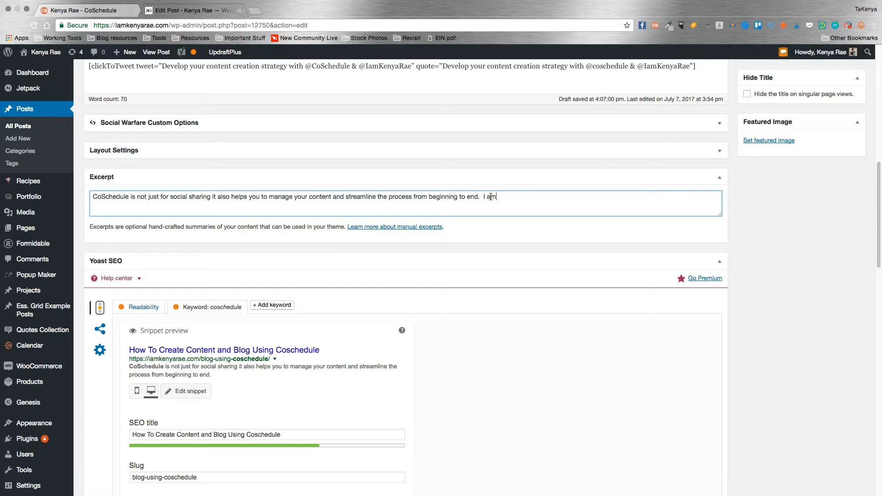
type(" gonna show you how to blog")
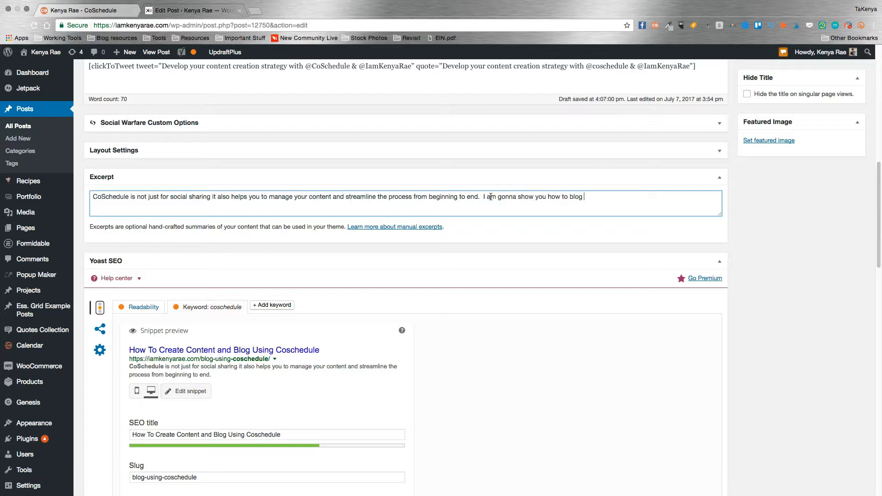
type(" better and")
type(" fas")
key("BackSpace")
type("aster using C")
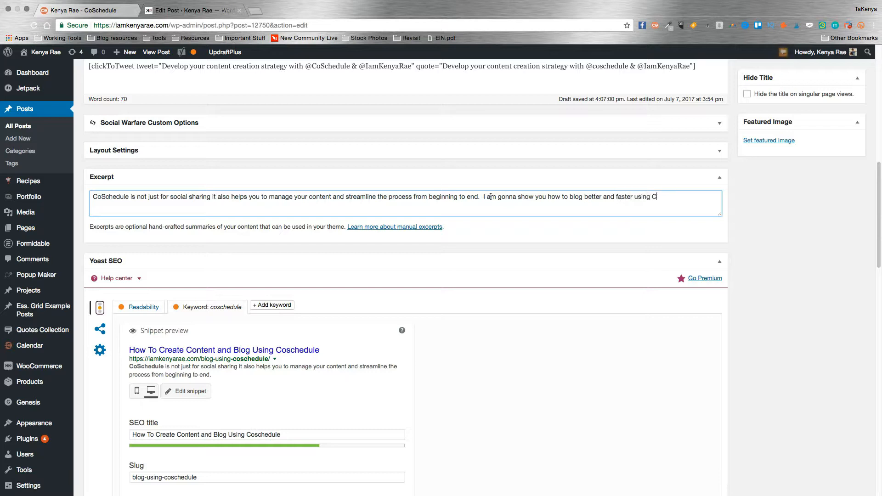
type("oschedule!")
left_click(813, 286)
Add the tags "wordpress", "blogging", "coschedule" and "content creation" to the post.
scroll(808, 283, "up", 5)
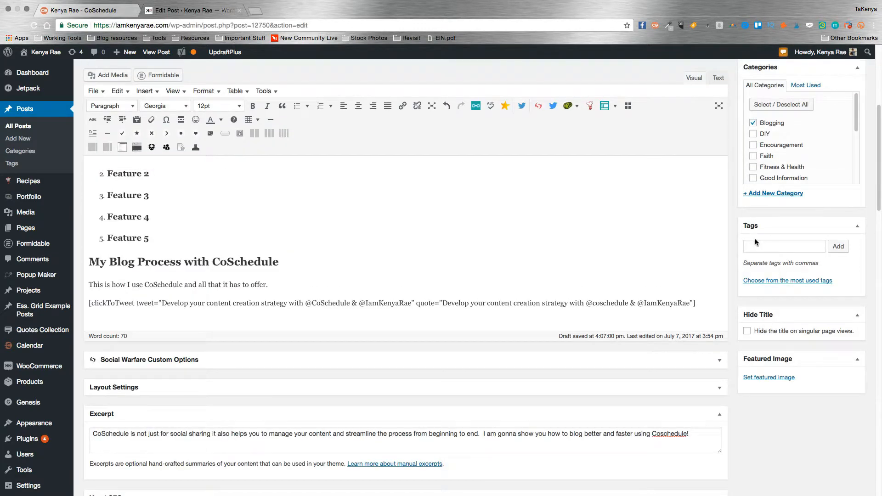
left_click(756, 243)
type("wordpres")
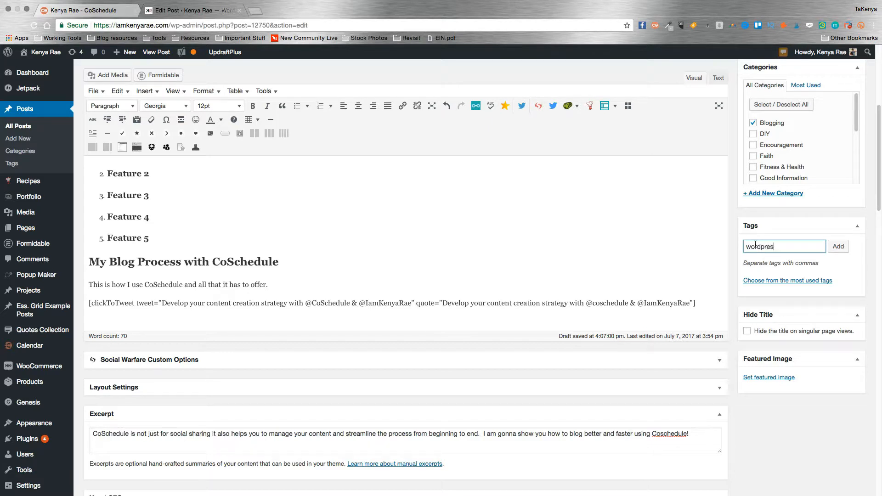
type("s, blogging")
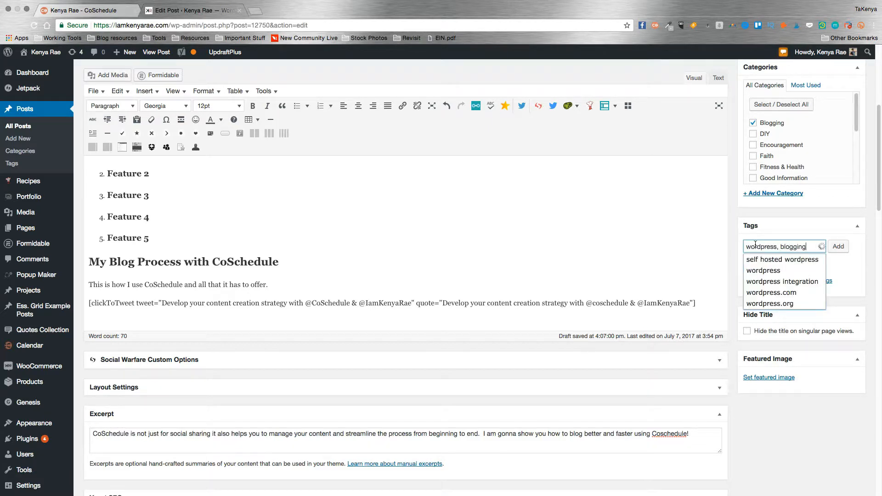
type(", cosched")
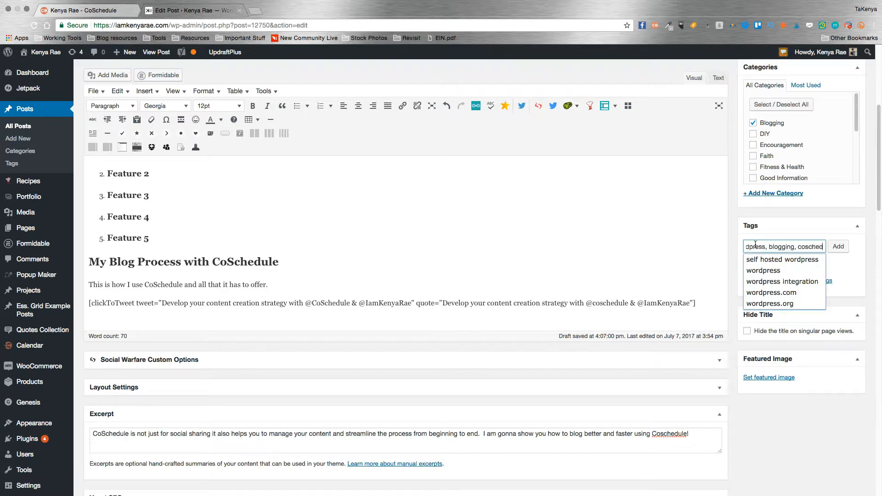
type("ule,")
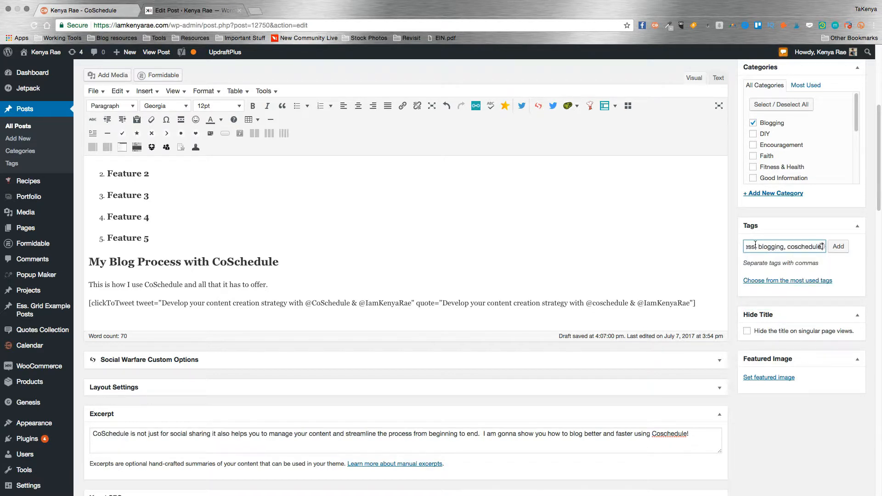
type(" content creation")
left_click(839, 248)
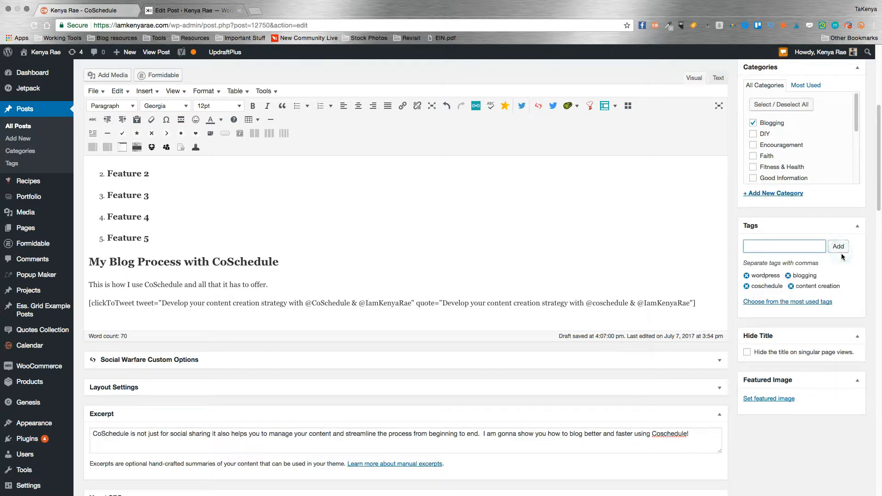
Mark the "Excerpt, Tags Stumble Info" task complete in the post's CoSchedule checklist.
left_click(804, 458)
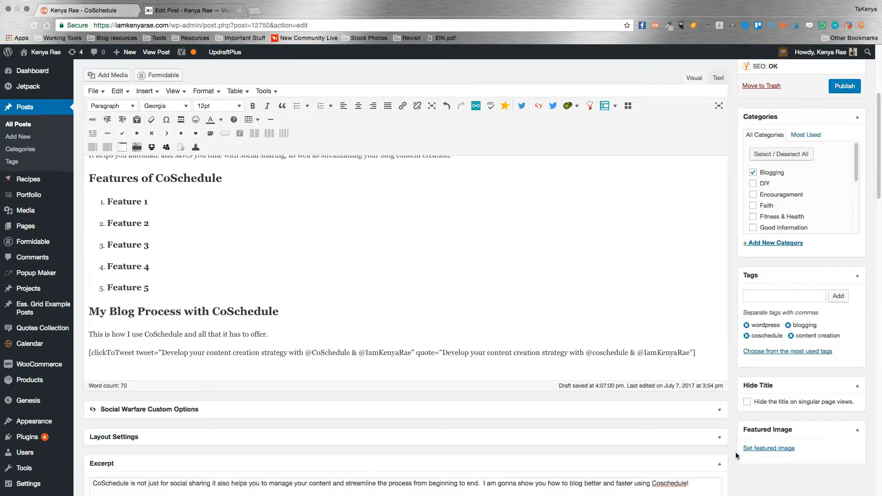
scroll(734, 455, "down", 15)
scroll(734, 452, "down", 10)
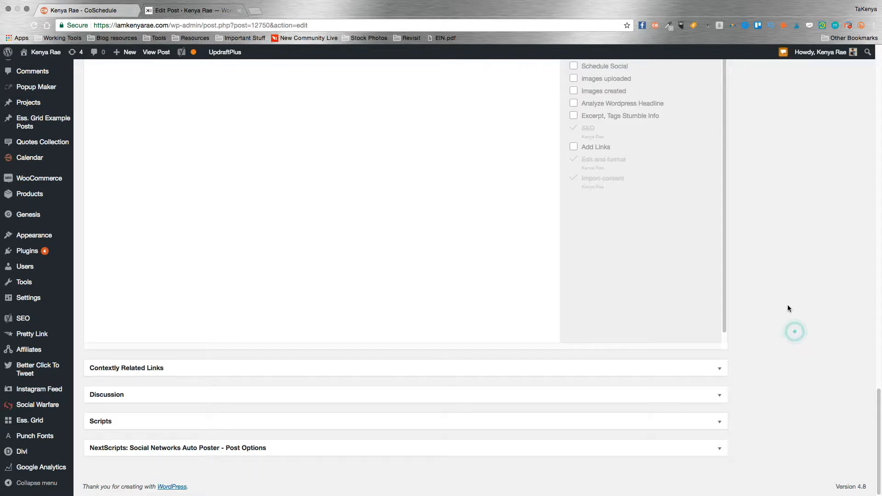
scroll(787, 304, "up", 2)
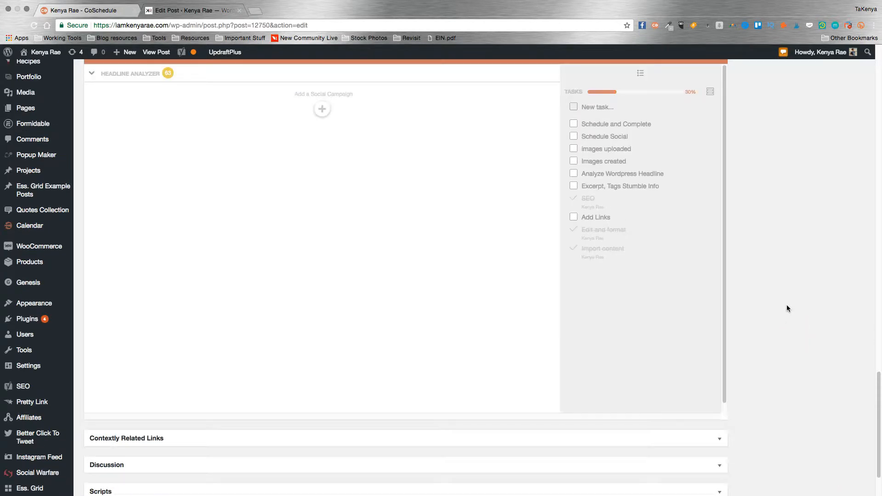
left_click(573, 186)
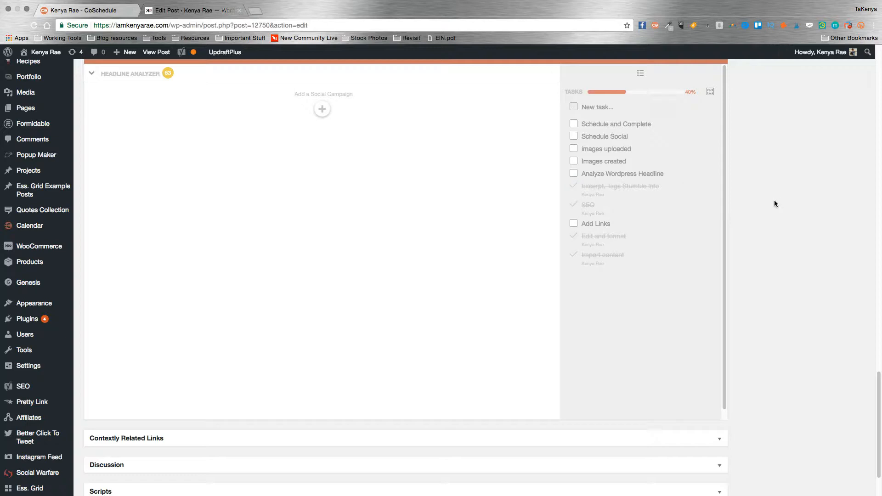
Check the headline analysis and replace the post title with the SEO title, spelled "How To Create Content and Blog Using CoSchedule".
scroll(278, 214, "up", 2)
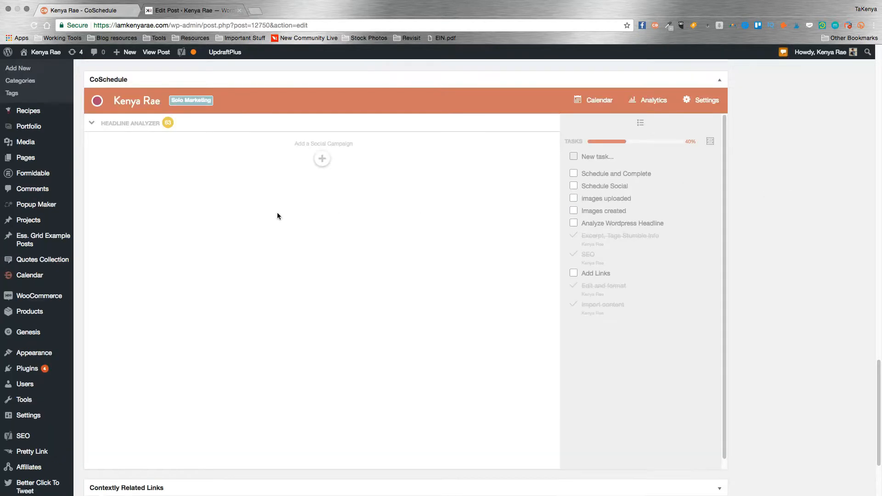
left_click(93, 125)
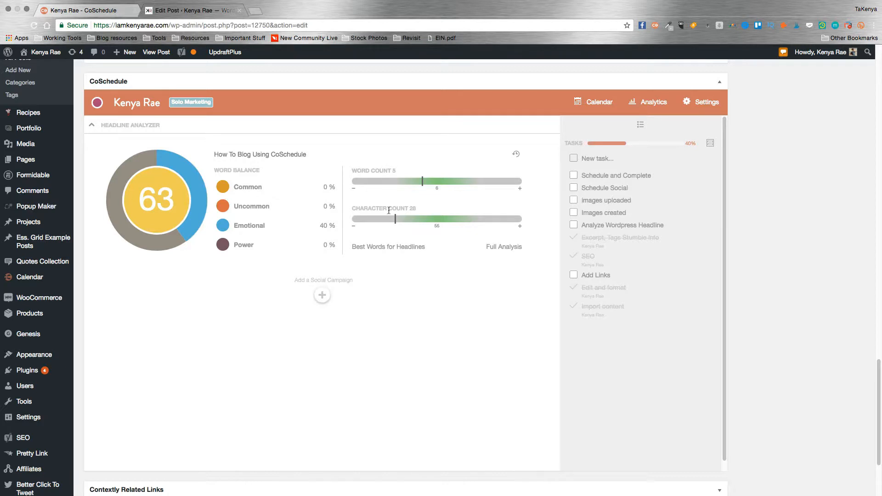
scroll(792, 198, "up", 5)
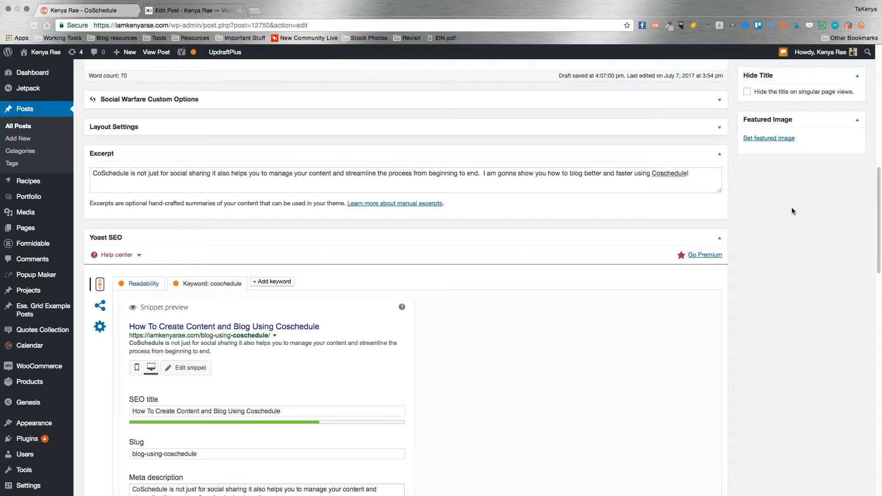
triple_click(283, 411)
key("super+c")
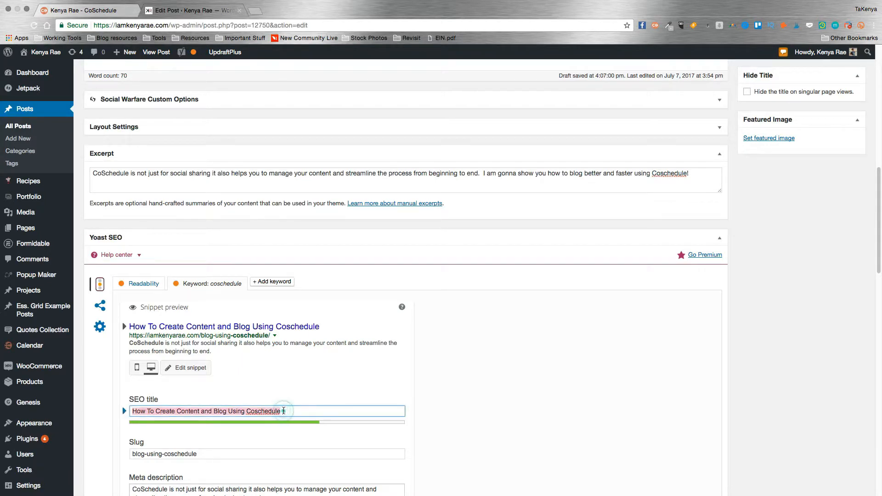
scroll(283, 409, "up", 11)
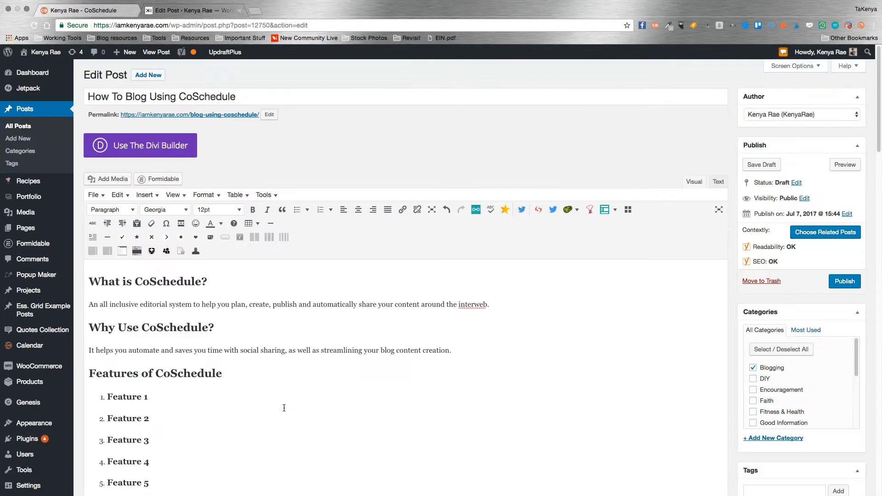
triple_click(240, 94)
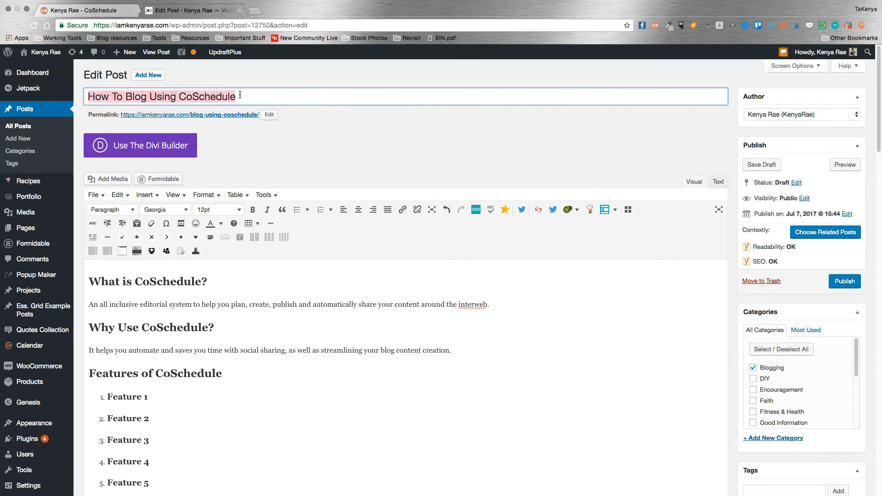
key("super+v")
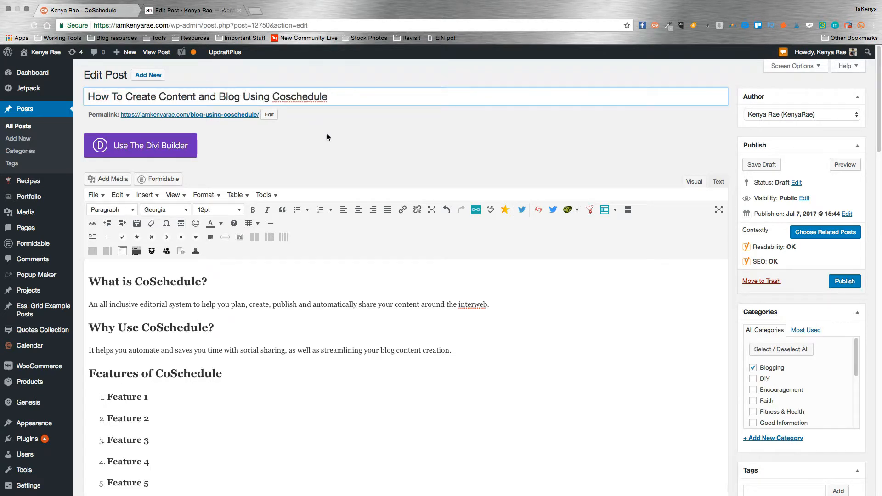
left_click(291, 94)
key("BackSpace")
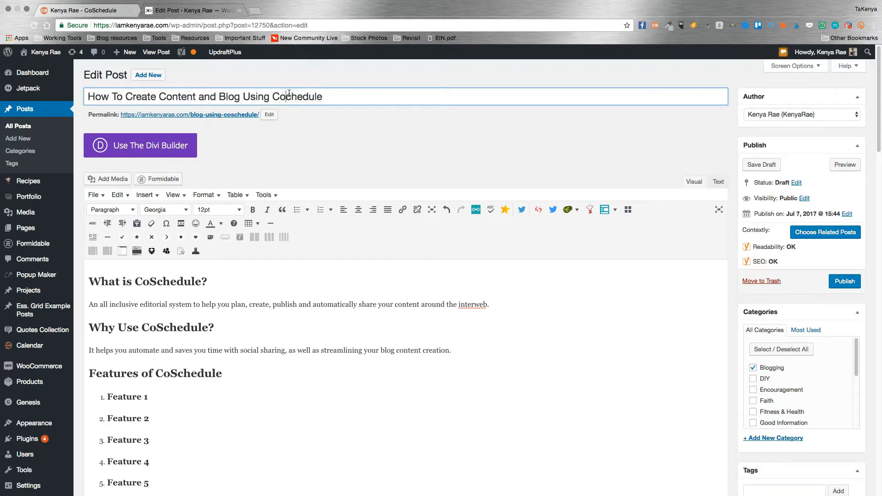
type("S")
Refresh the CoSchedule headline analysis for the new post title and review its score and word balance.
left_click(733, 471)
scroll(732, 471, "down", 20)
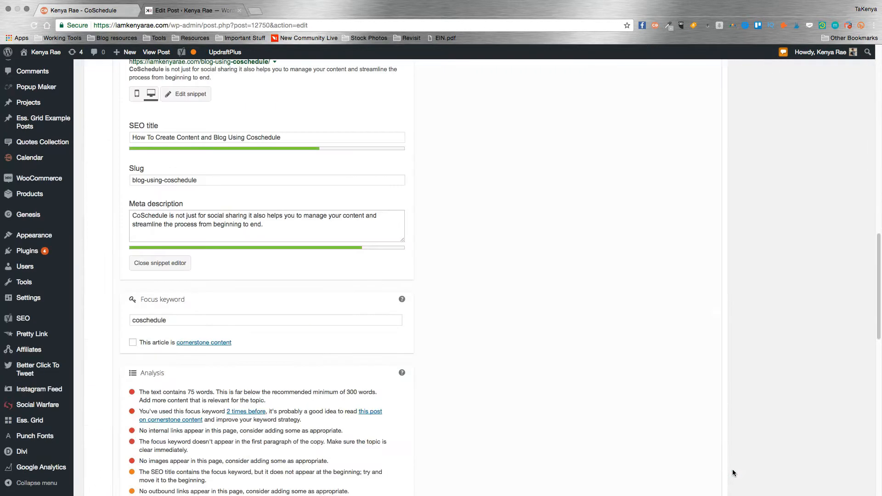
scroll(732, 470, "down", 1)
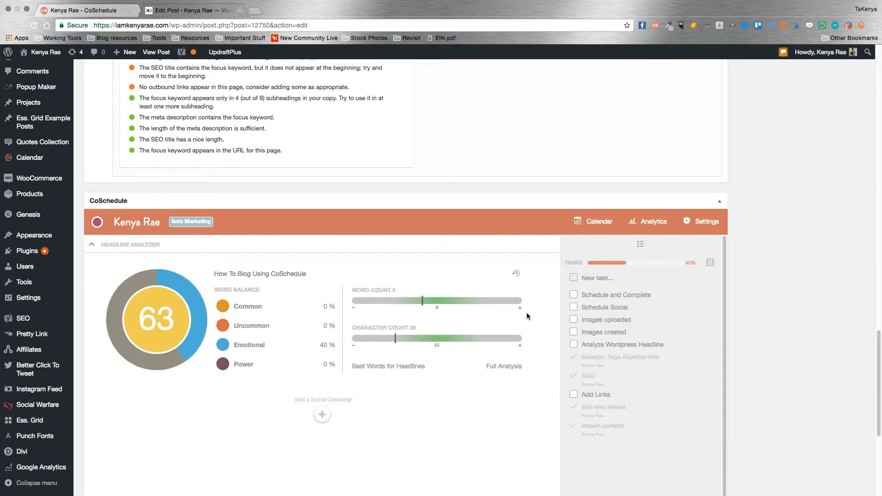
left_click(91, 247)
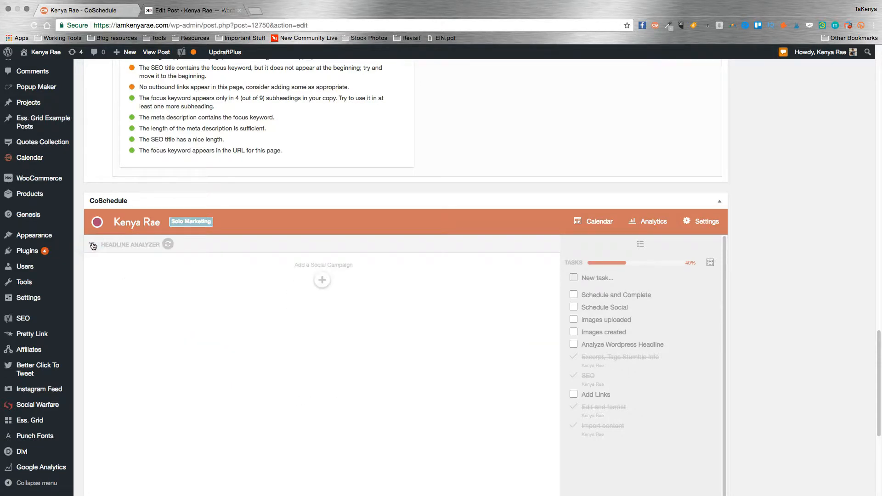
left_click(92, 246)
left_click(329, 327)
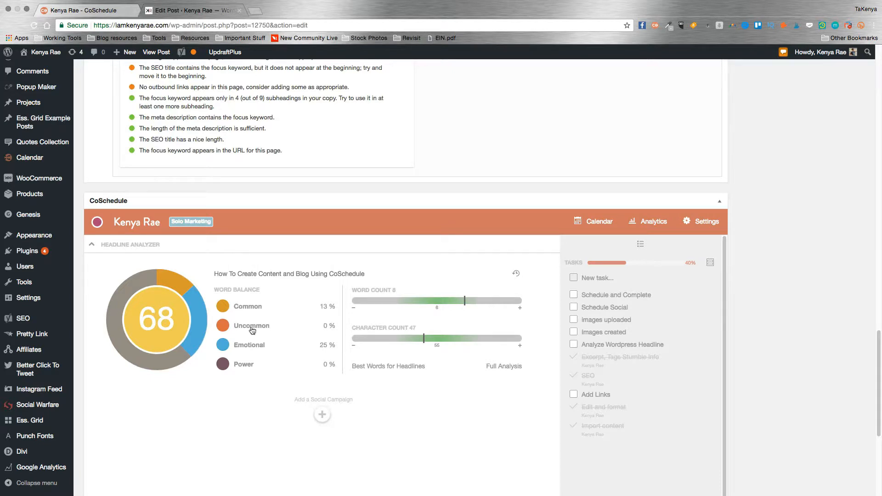
Mark the "Analyze Wordpress Headline", "Images created" and "Images uploaded" tasks complete in the CoSchedule checklist.
left_click(574, 344)
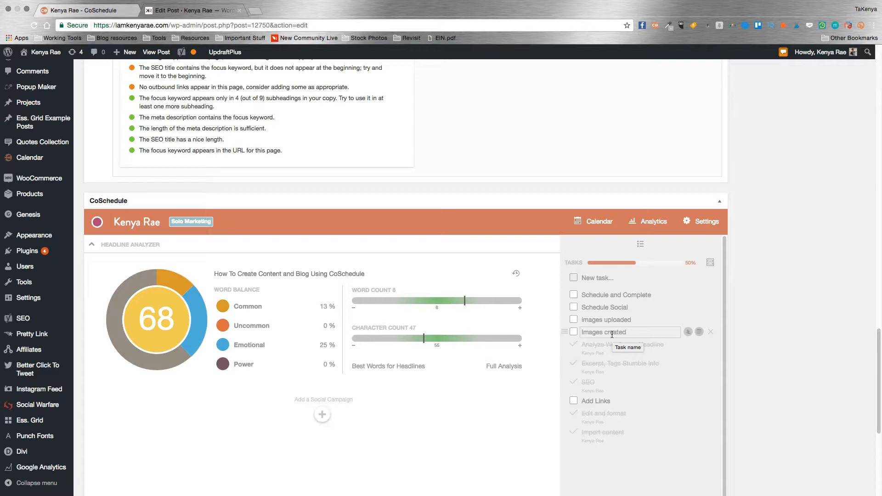
left_click(572, 333)
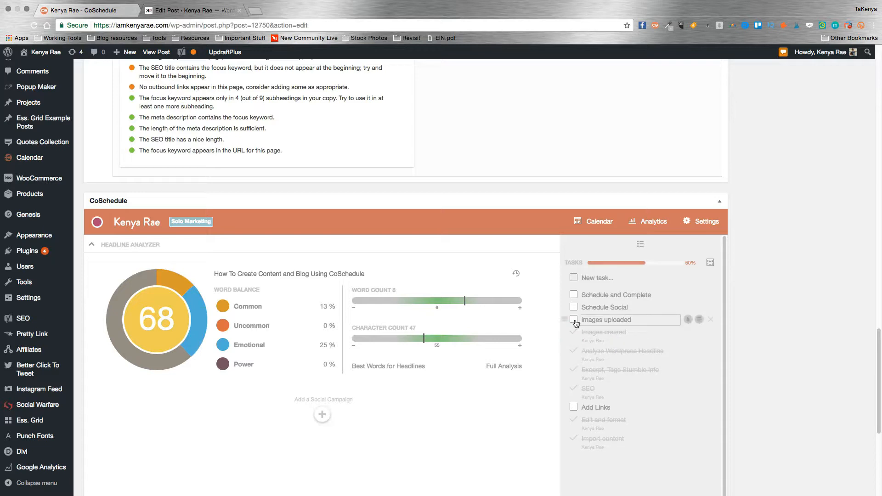
left_click(574, 322)
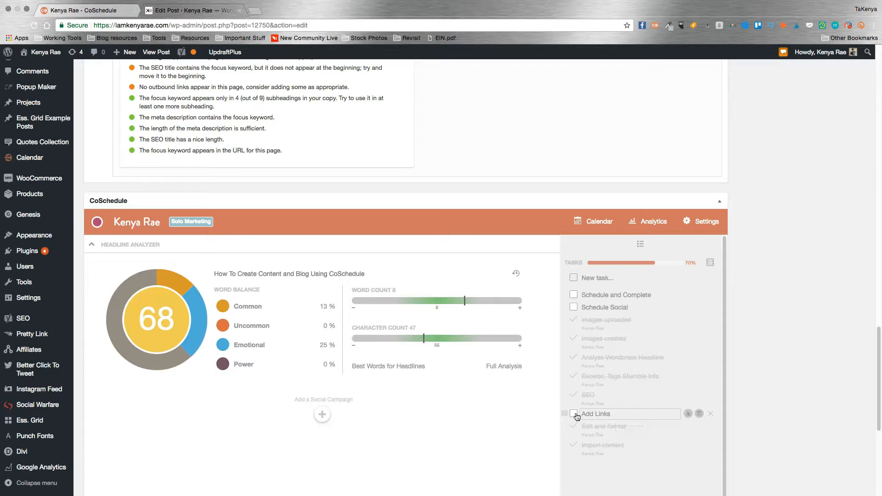
Add the line "See Also: How CoSchedule Change My Life" directly below the "My Blog Process with CoSchedule" heading.
scroll(345, 150, "up", 10)
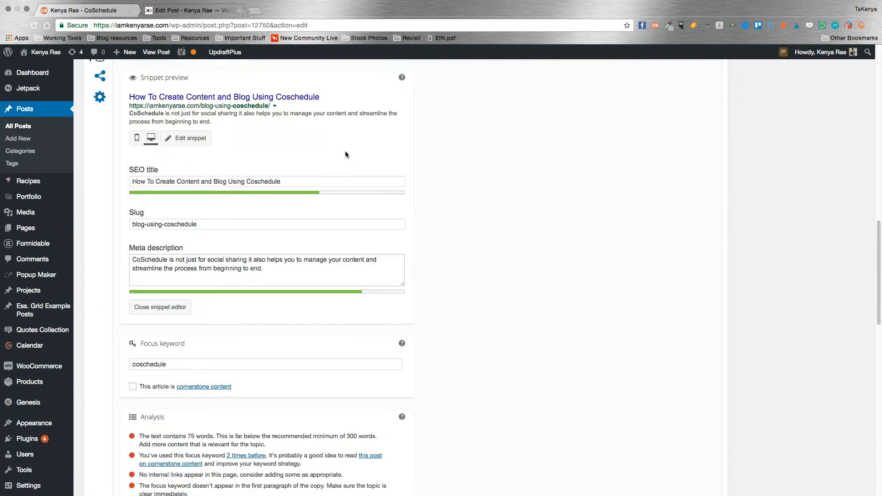
scroll(345, 155, "up", 10)
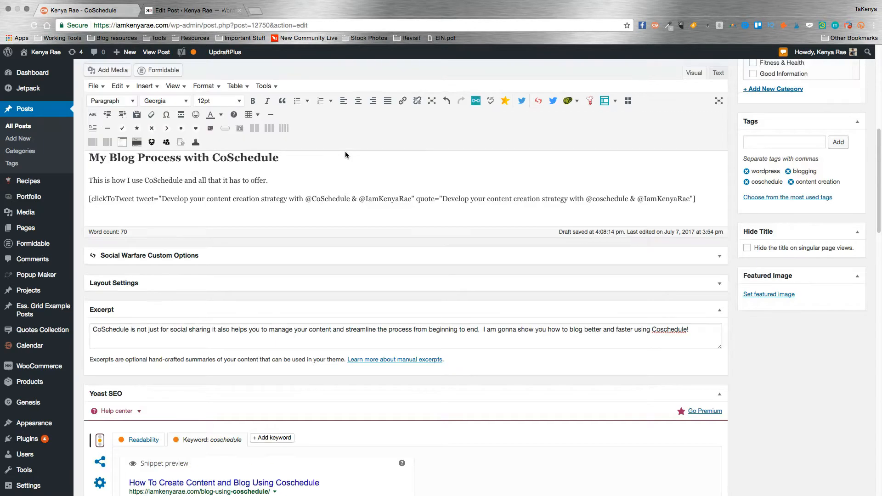
scroll(345, 183, "up", 2)
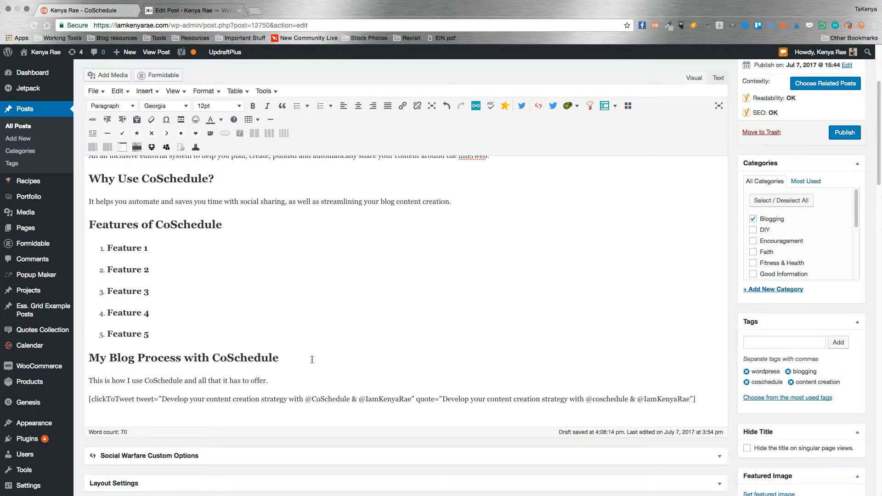
key("Return")
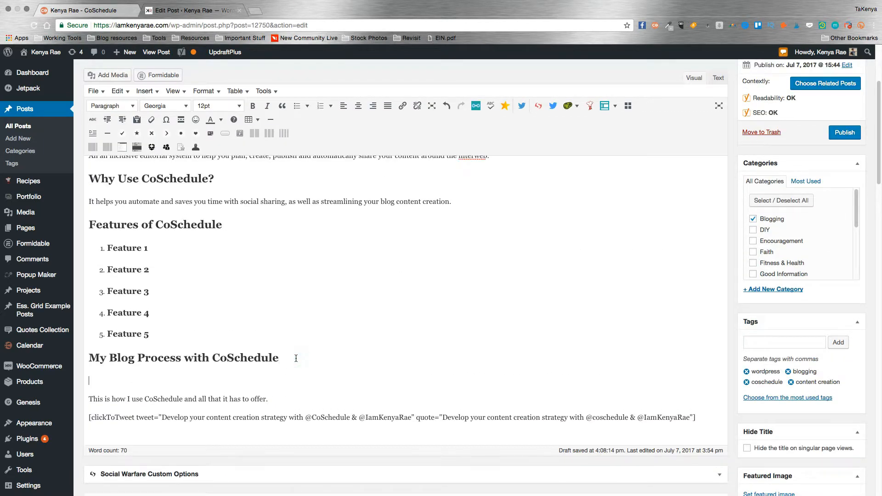
type("See Also:  How Coschedule ")
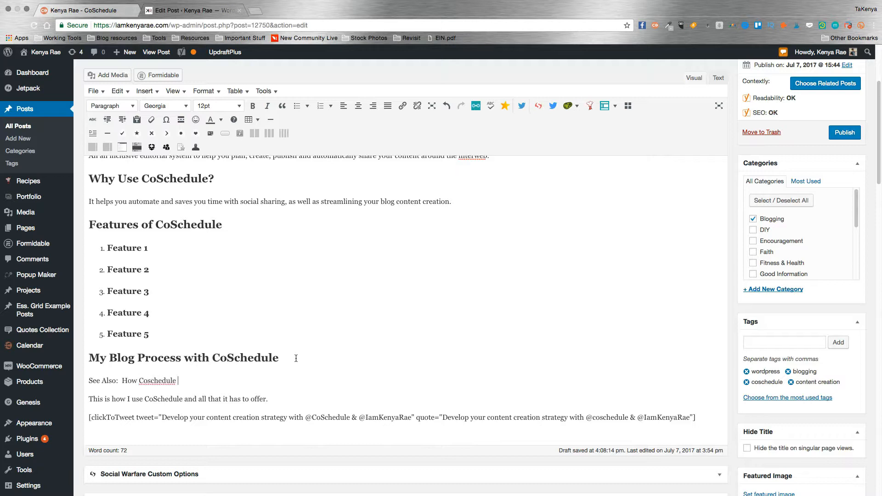
type("Change My Life")
left_click(150, 379)
key("BackSpace")
type("S")
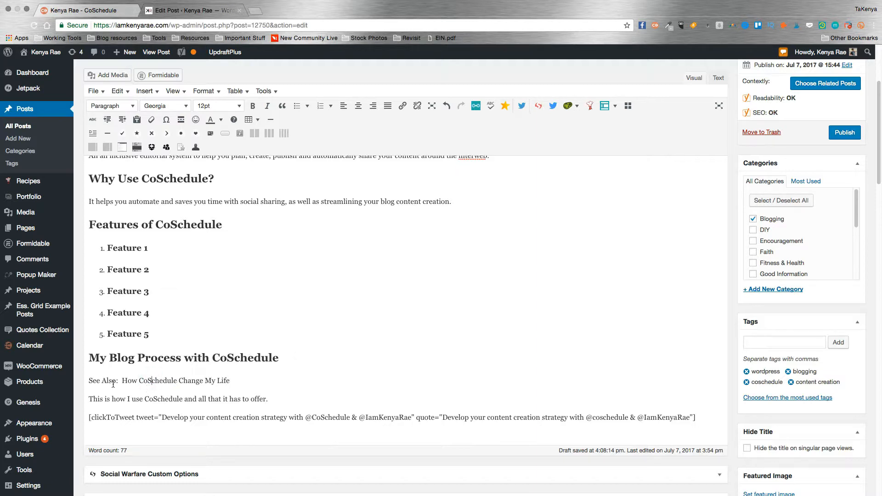
Link the text "How CoSchedule Change My Life" to the existing post "CoSchedule Changed My Blog Life..." found by searching for "coschedule".
left_click_drag(122, 380, 88, 381)
left_click_drag(231, 375, 241, 363)
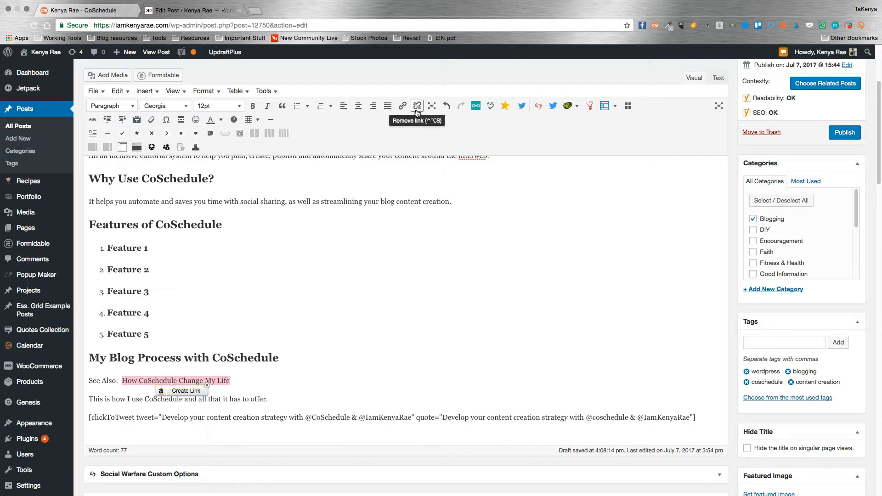
left_click(402, 106)
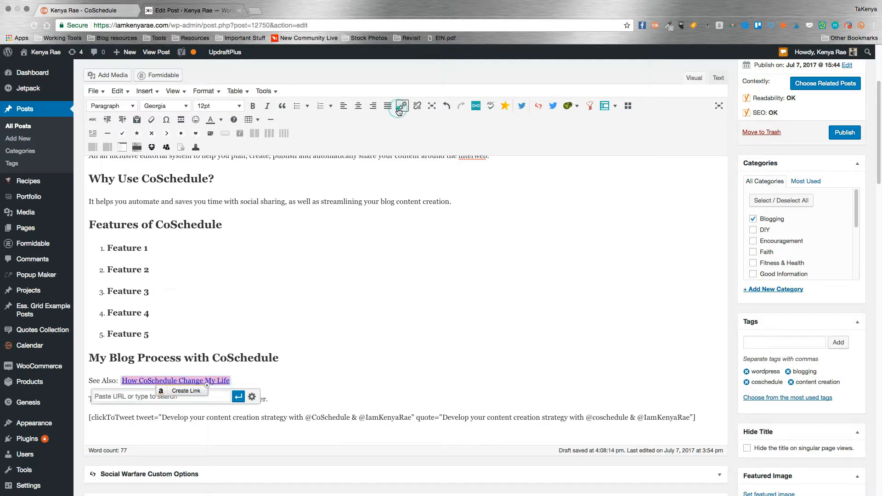
left_click(143, 400)
type("coschd")
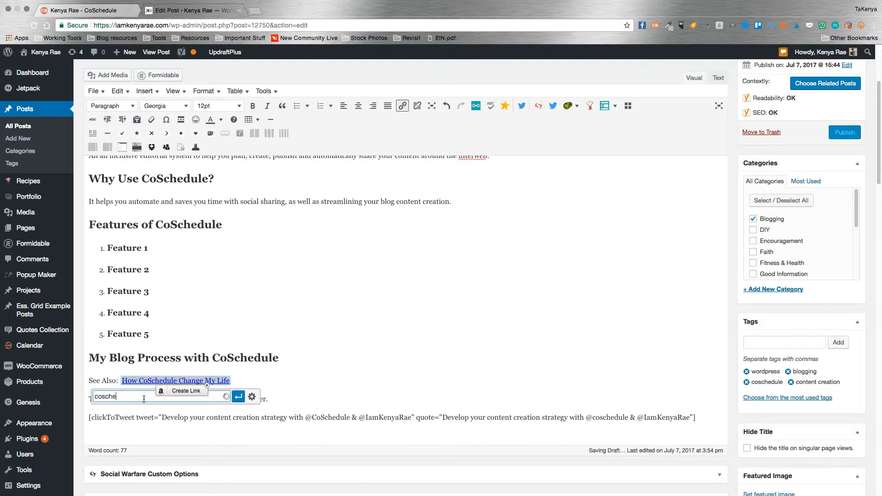
type("dule")
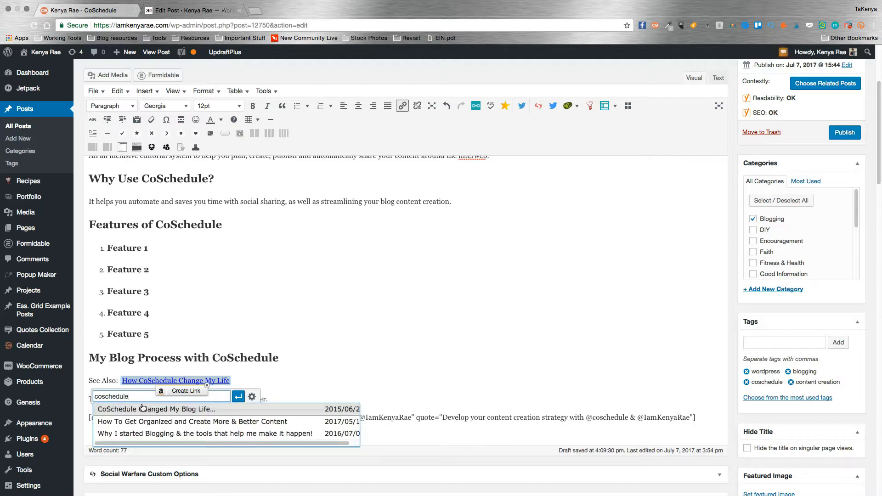
left_click(142, 414)
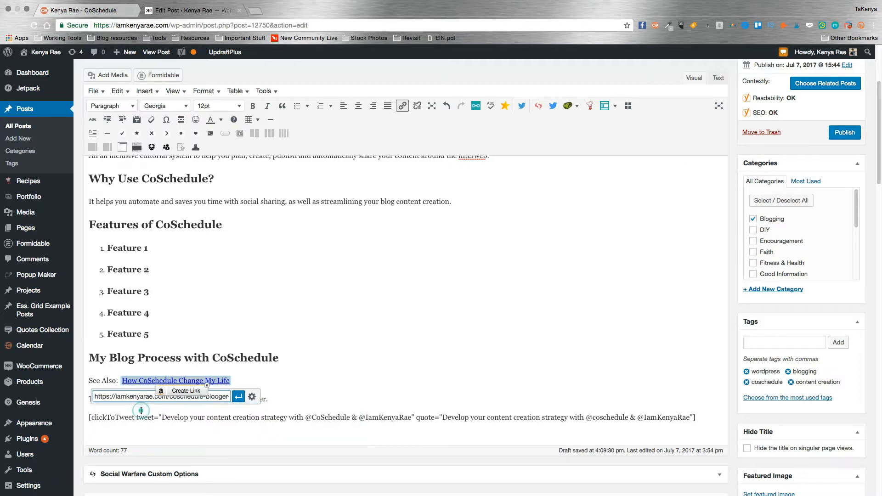
left_click(239, 398)
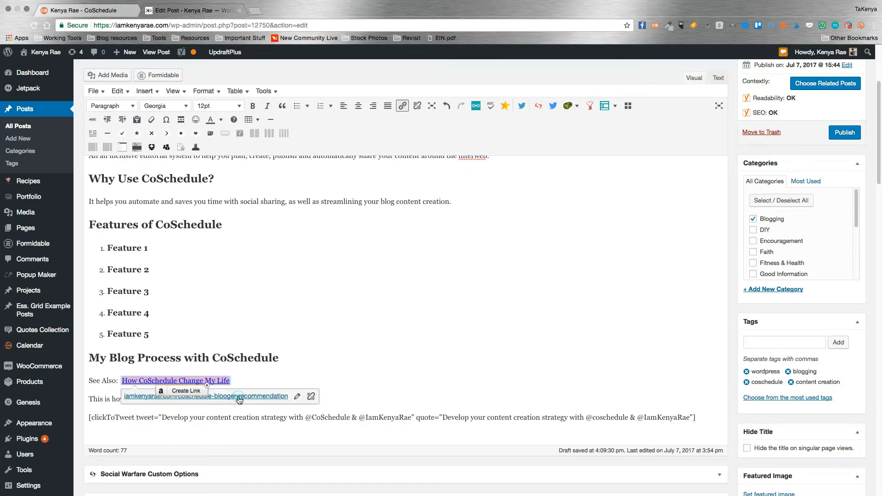
Make the "See Also:" label in front of the new link bold.
left_click(351, 371)
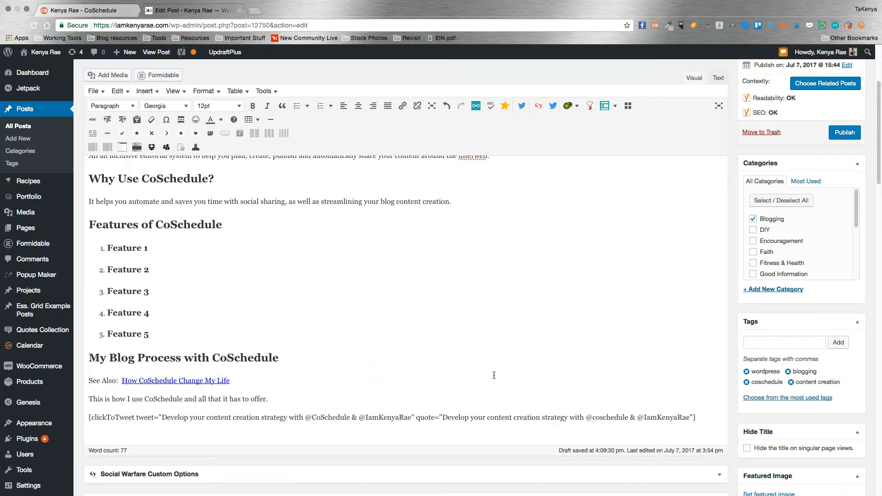
left_click_drag(87, 380, 119, 377)
left_click(252, 106)
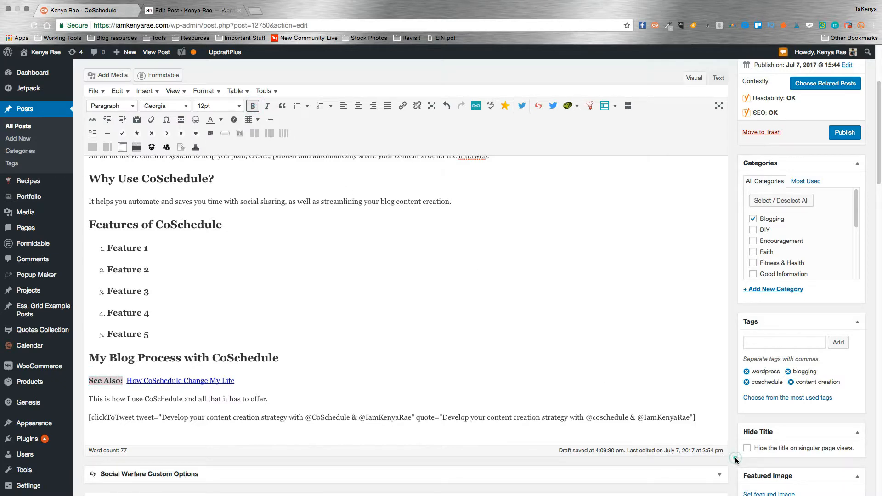
Mark the "Add Links" task complete in the CoSchedule checklist below the post.
scroll(735, 460, "down", 20)
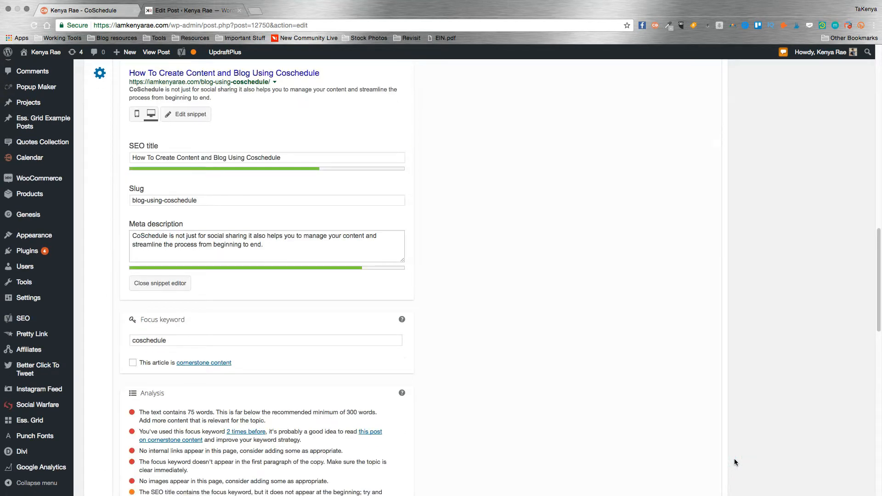
scroll(734, 458, "down", 10)
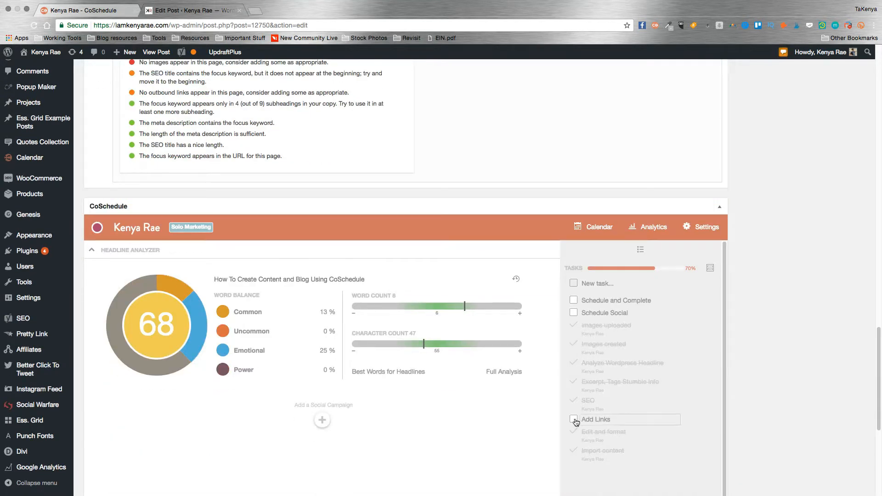
left_click(575, 420)
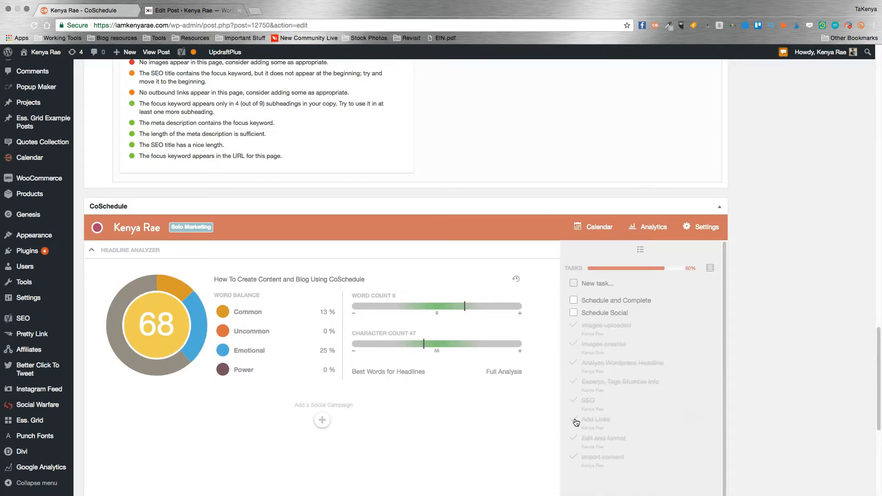
Save the post as a draft.
scroll(757, 335, "up", 5)
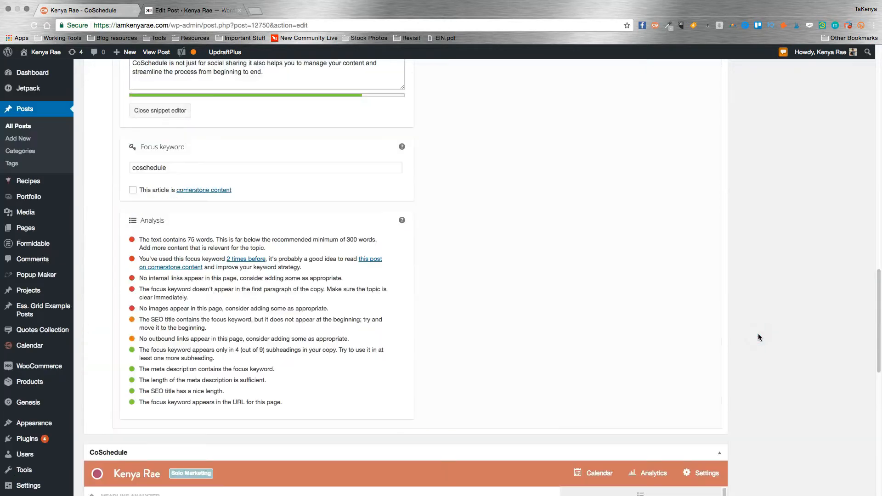
scroll(758, 333, "up", 12)
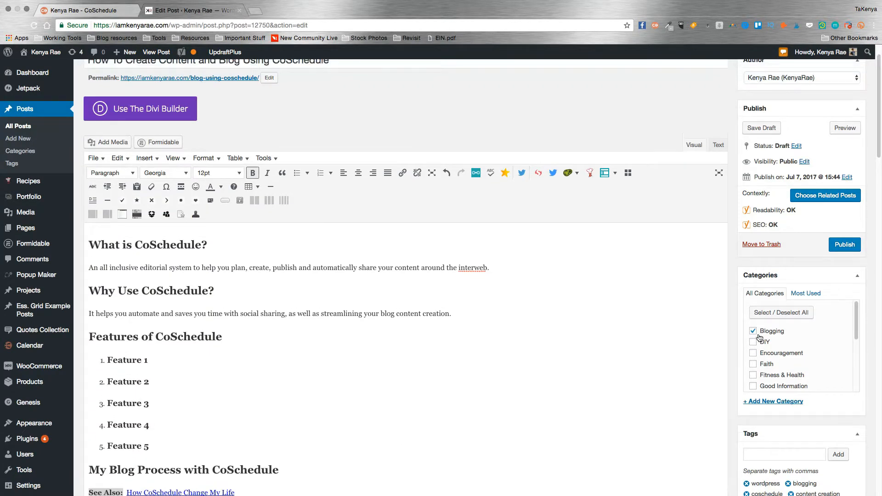
scroll(759, 337, "up", 2)
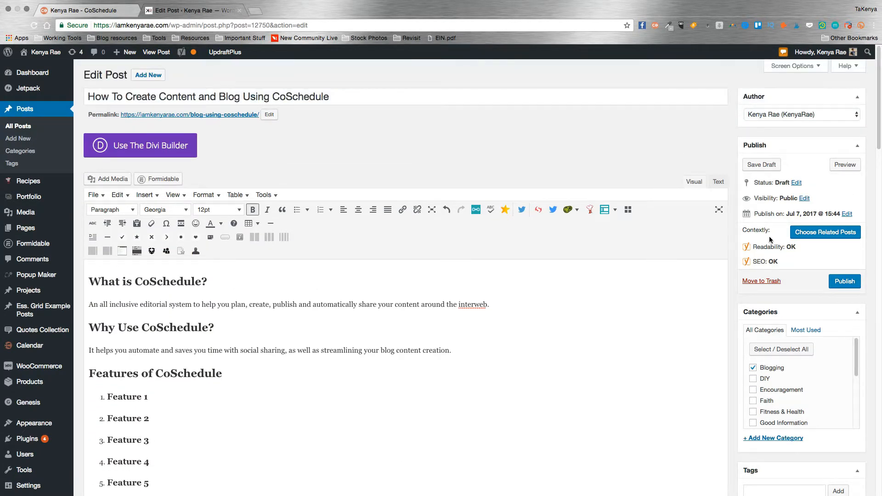
left_click(760, 168)
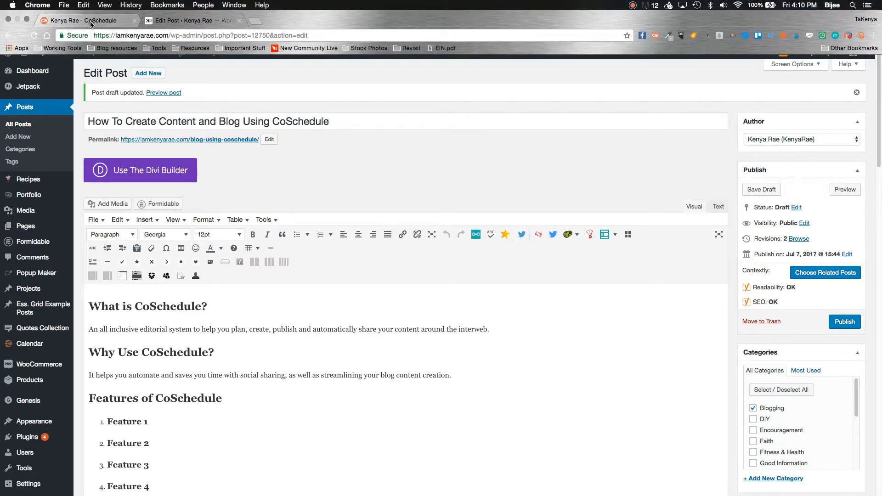
Switch to the CoSchedule web app and add a social campaign to the "How To Create Content and Blog Using CoSchedule" post.
left_click(91, 21)
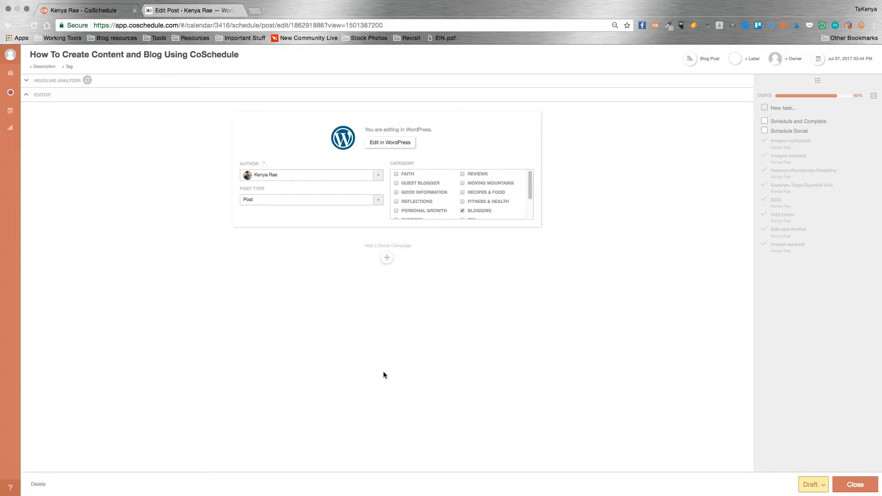
left_click(386, 258)
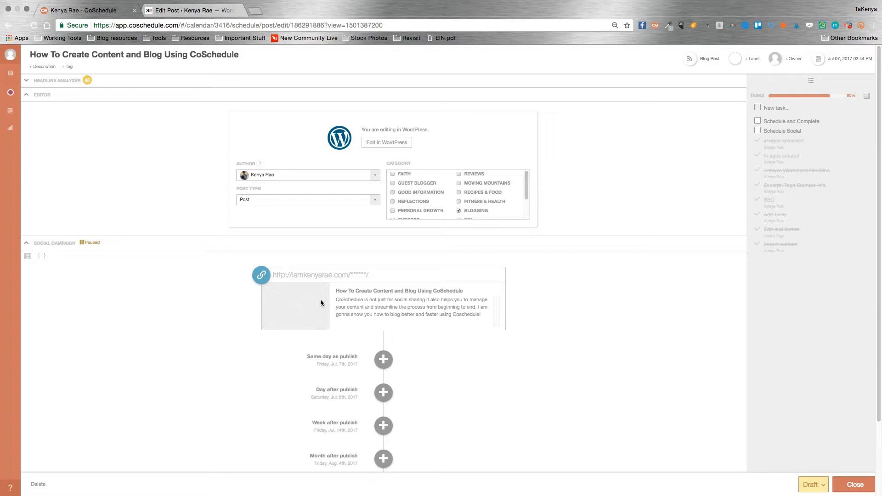
left_click(383, 360)
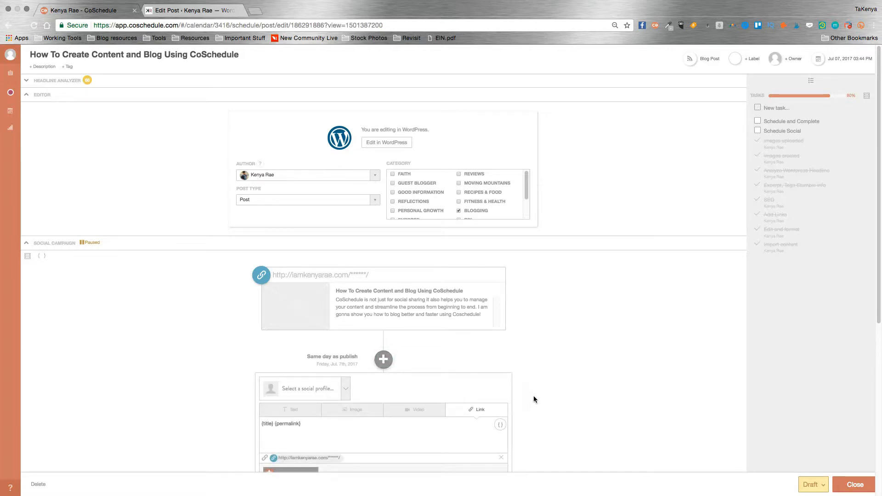
scroll(574, 419, "down", 2)
scroll(574, 422, "down", 2)
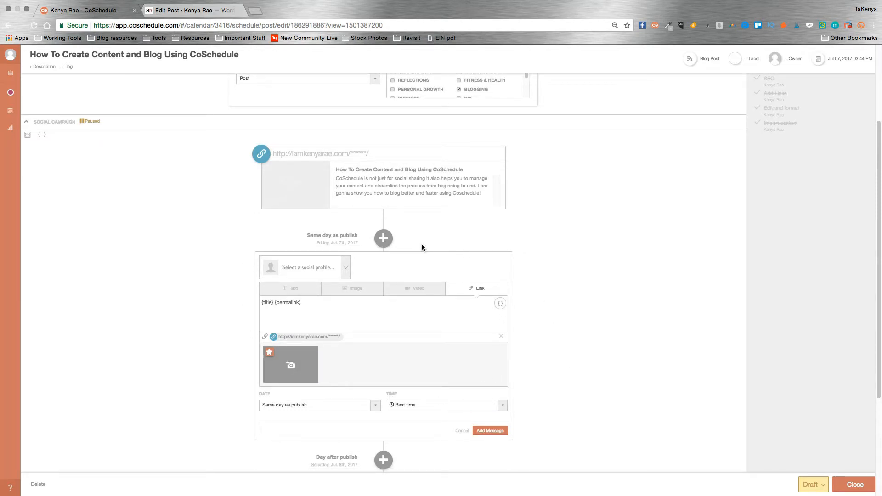
left_click(462, 431)
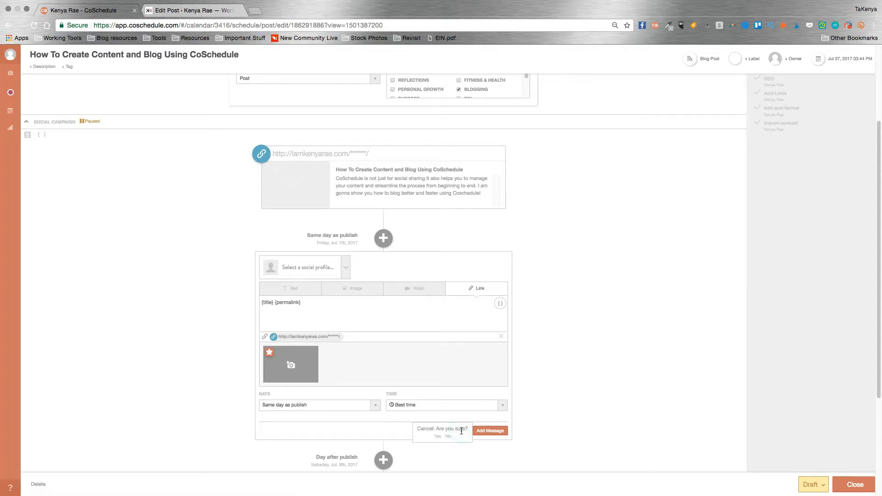
left_click(433, 437)
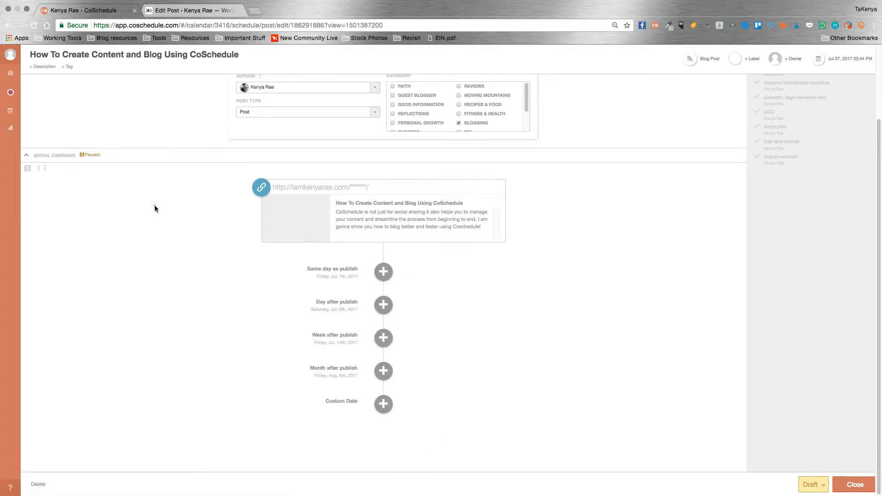
Choose the "Blog Posts: Facebook 12/12" social template for the campaign and fill text helper {1} with "test text1".
left_click(28, 170)
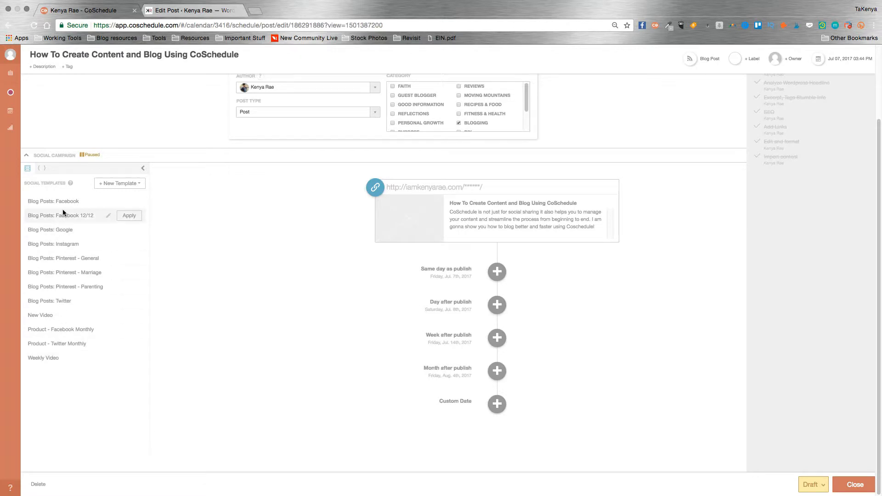
left_click(131, 215)
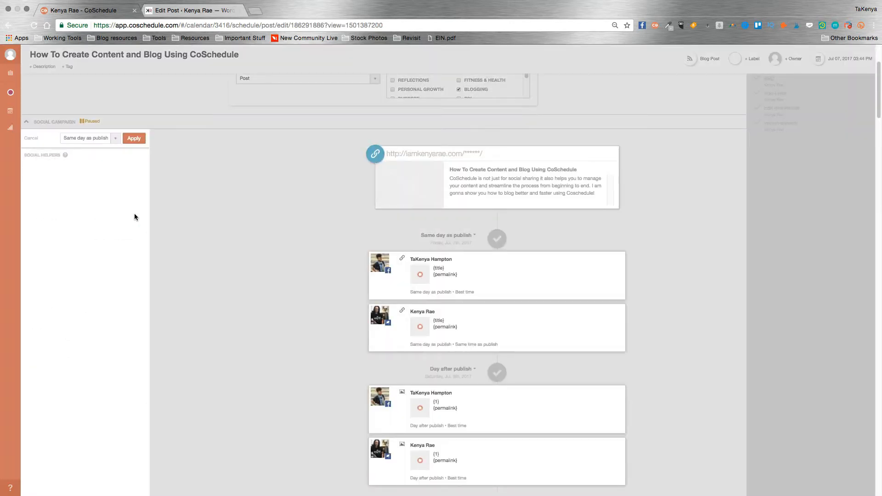
left_click(39, 192)
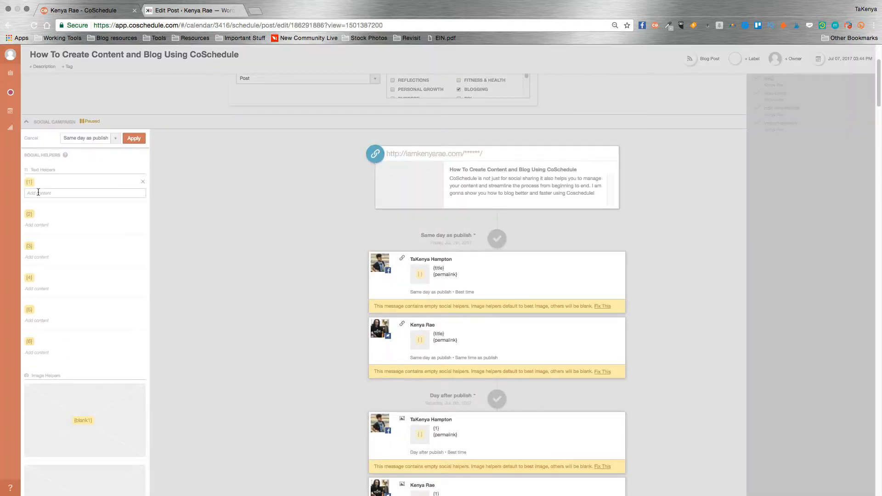
type("et")
key("BackSpace")
type("tes")
key("Tab")
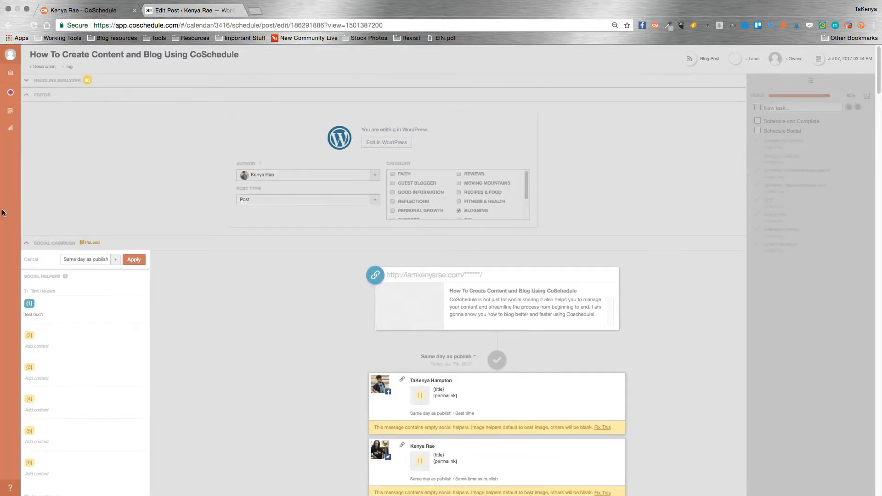
Fill text helper {2} with "test text2", {3} with "test text 3" and {4} with "tests text4".
left_click(48, 350)
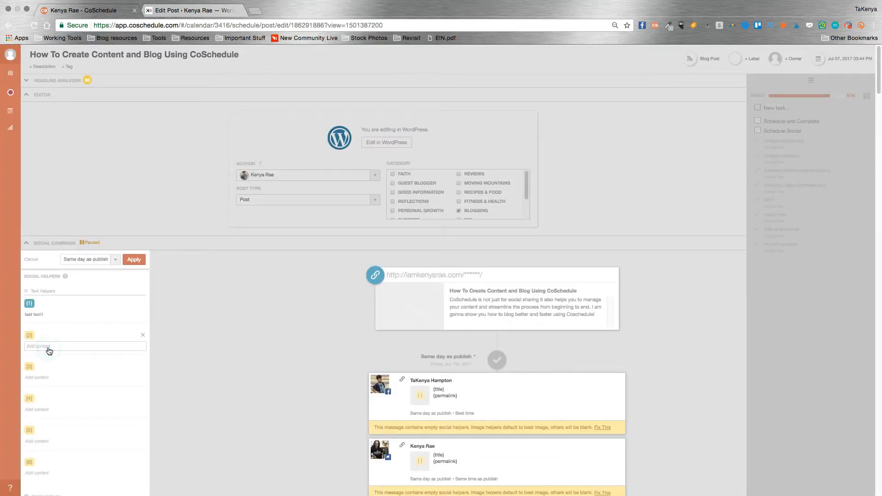
type("test text2")
left_click(53, 379)
type("t")
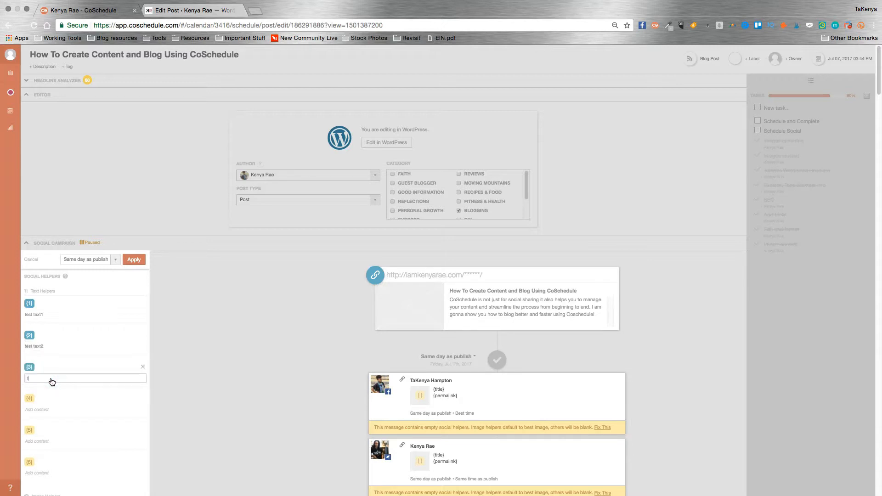
type("eststex")
left_click(48, 409)
type("tests")
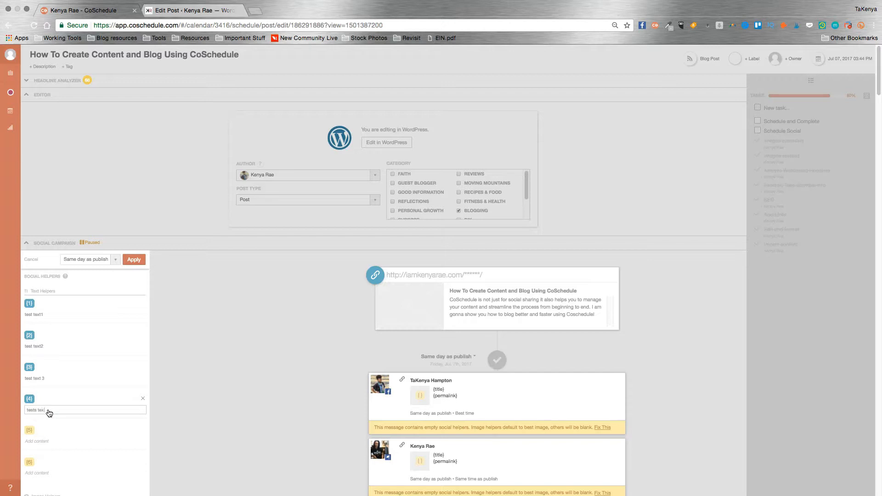
Fill text helper {5} with "test text5" and text helper {6} with "test text 6".
left_click(37, 441)
type("tests")
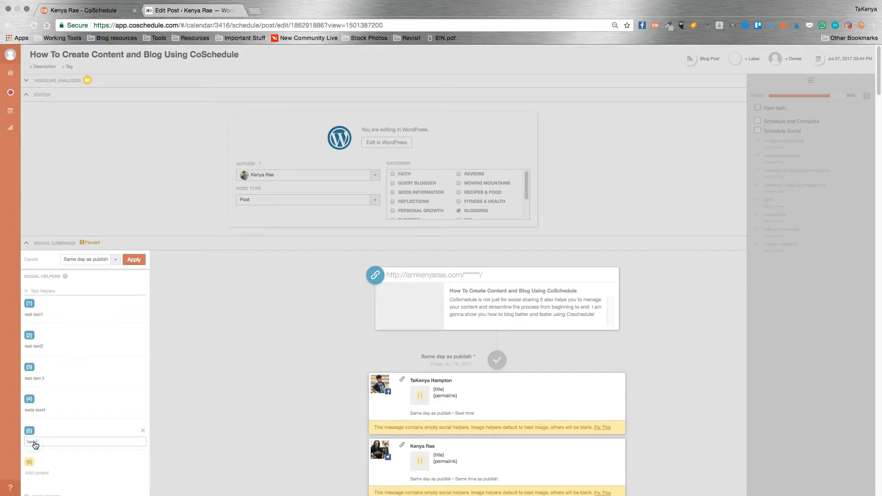
key("BackSpace")
type(" text5")
left_click(38, 473)
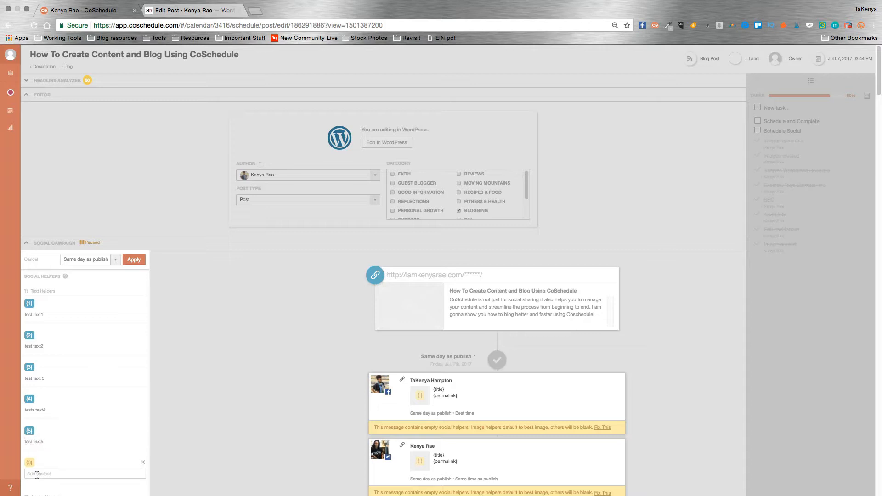
type("test text 6")
scroll(63, 437, "down", 3)
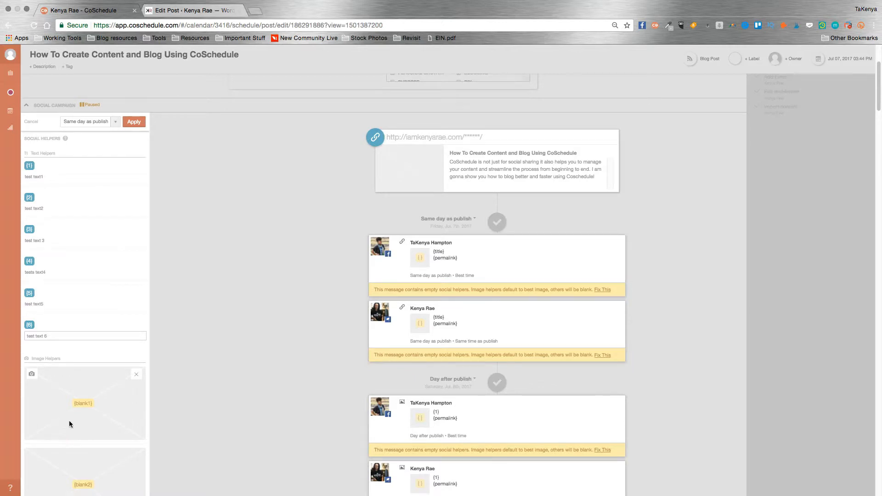
key("Return")
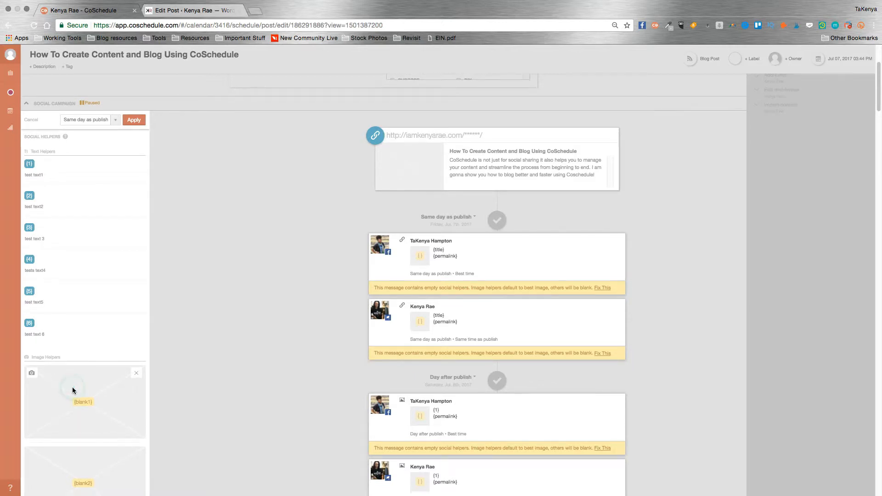
Review the template's image helper slots, from the blank ones through the social ones to the featured image.
scroll(72, 391, "down", 5)
scroll(73, 390, "down", 6)
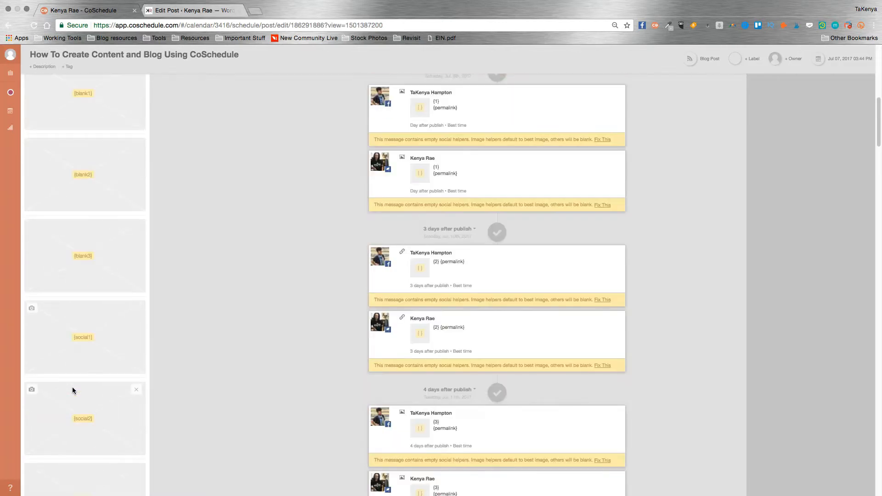
scroll(72, 390, "down", 2)
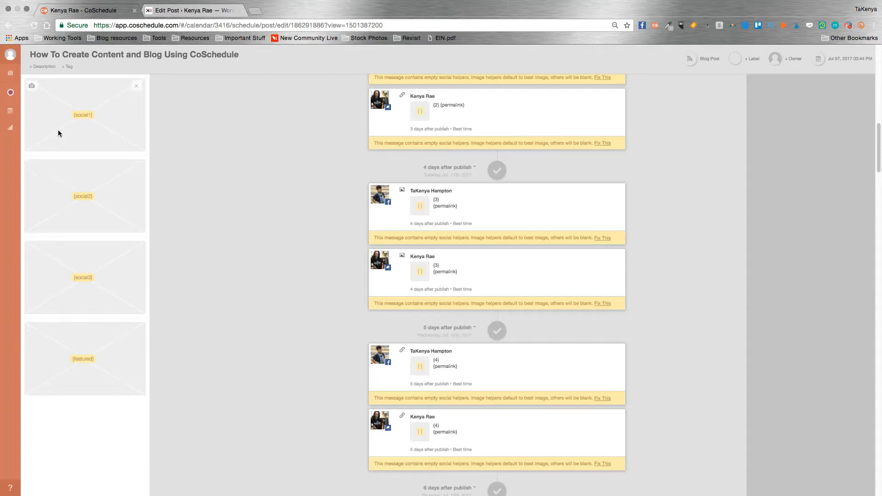
scroll(59, 133, "up", 5)
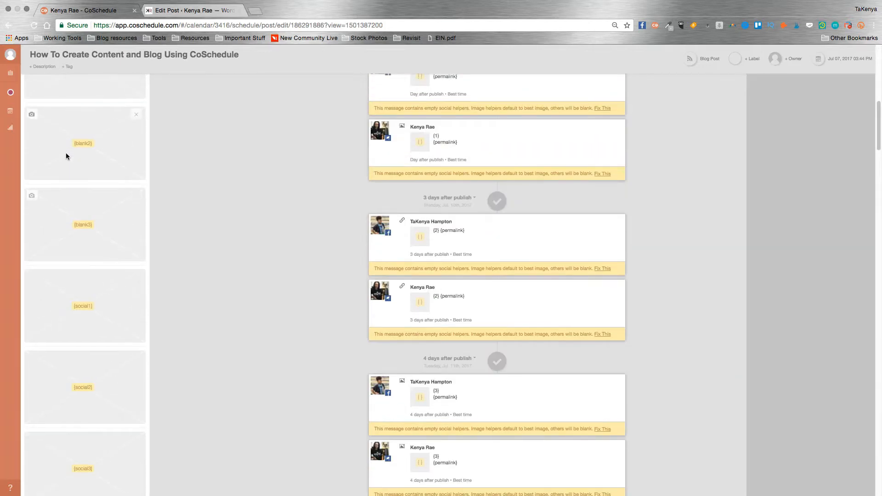
Apply the filled-in social template to the post's social campaign.
scroll(65, 152, "up", 9)
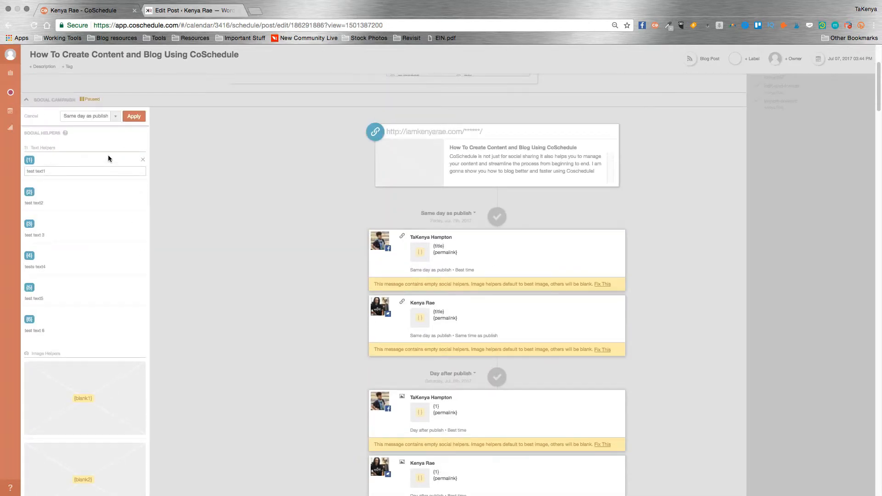
left_click(131, 117)
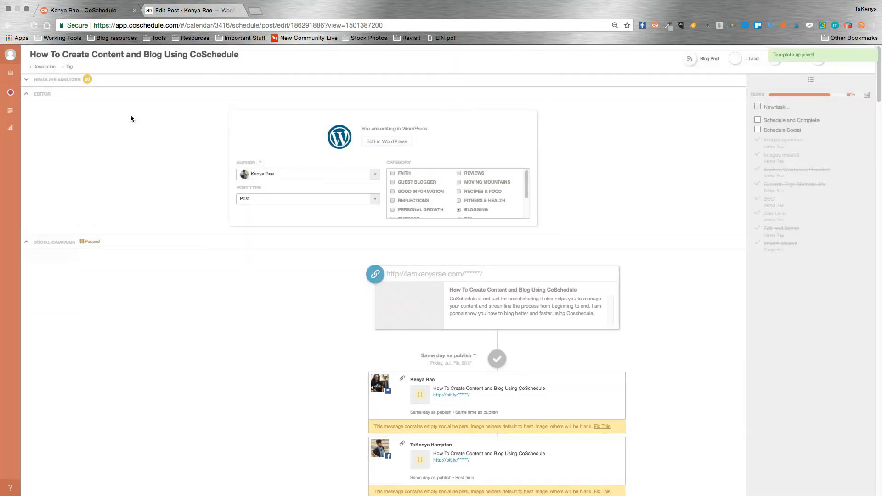
Review the generated social campaign messages from the same day as publish through 180 days after publish.
scroll(664, 372, "down", 10)
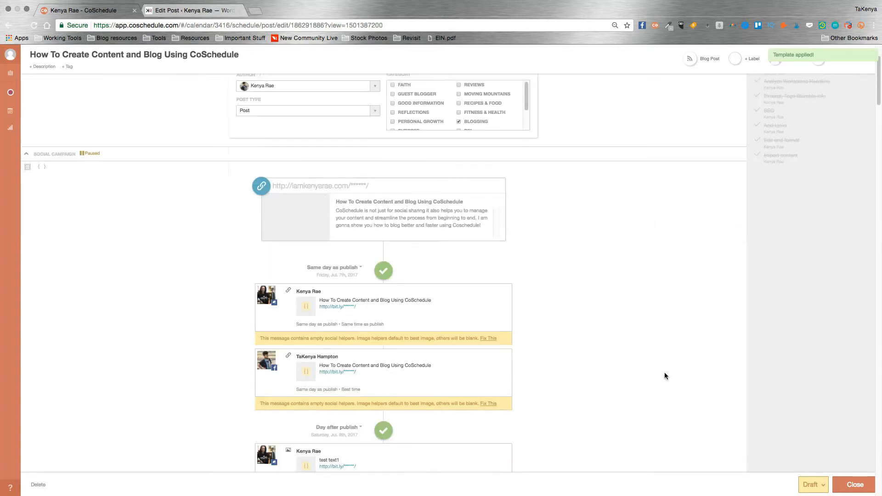
scroll(664, 376, "down", 20)
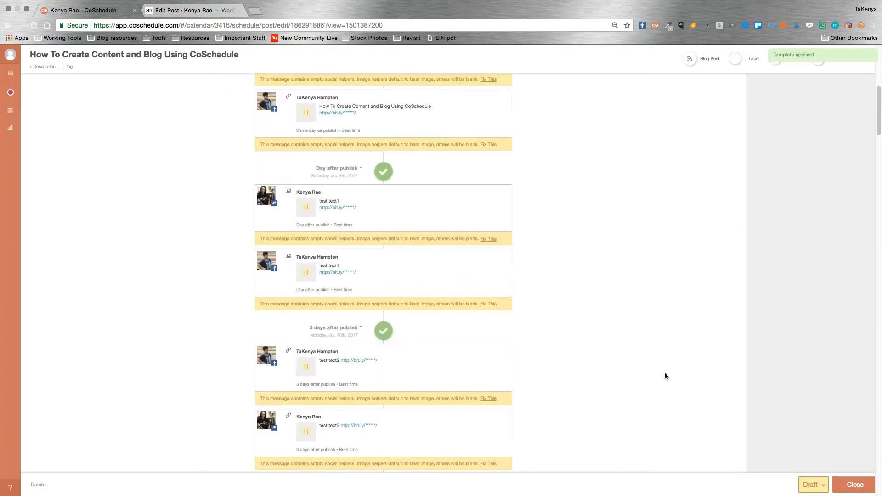
scroll(664, 376, "down", 20)
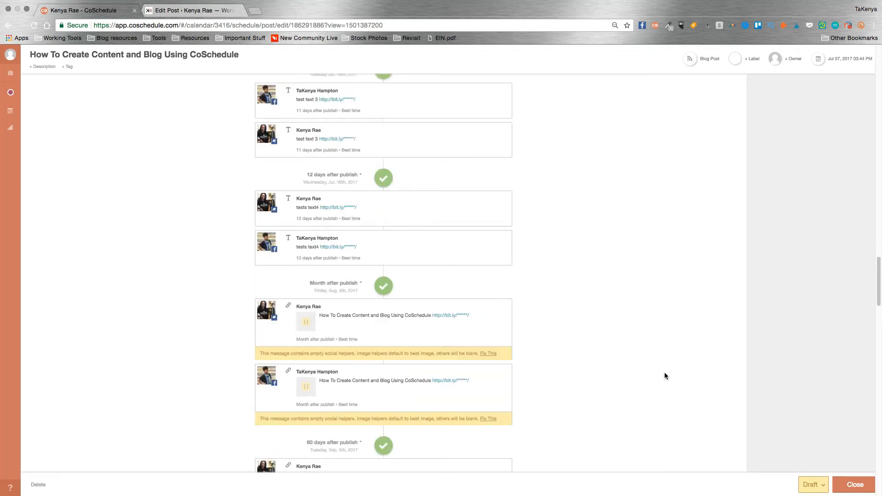
scroll(664, 376, "down", 6)
scroll(664, 375, "down", 10)
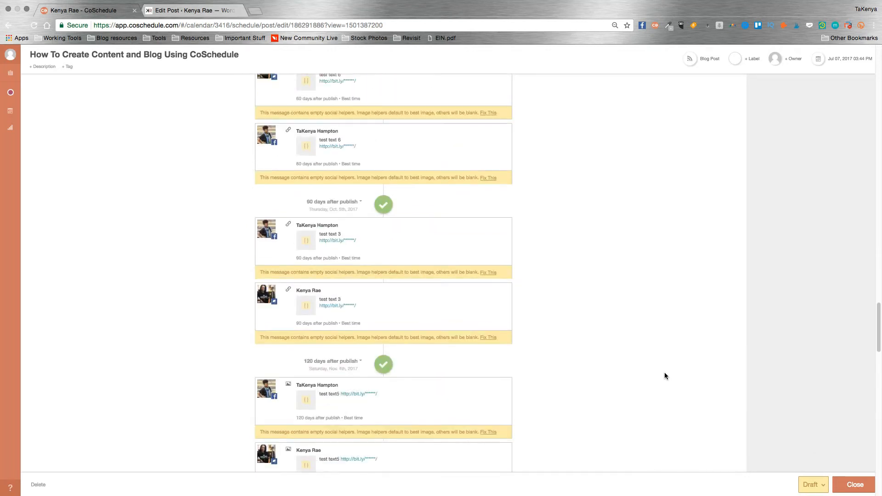
scroll(664, 376, "down", 7)
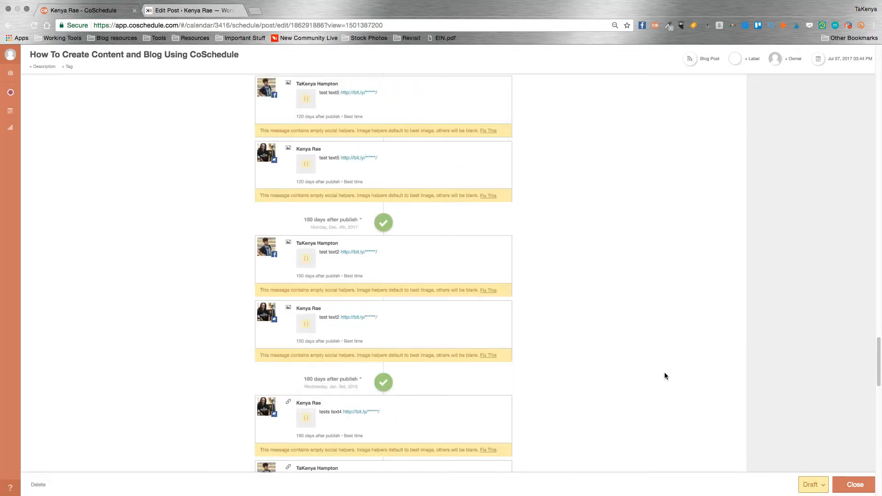
scroll(664, 375, "up", 20)
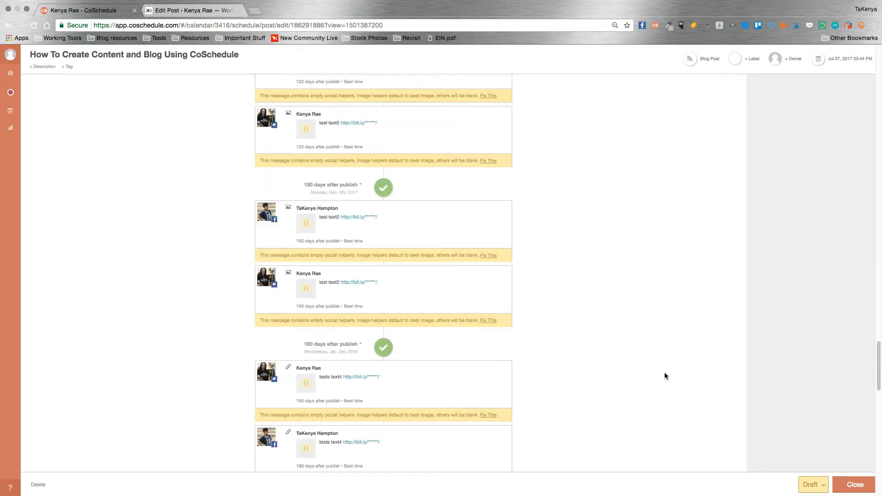
scroll(664, 374, "up", 15)
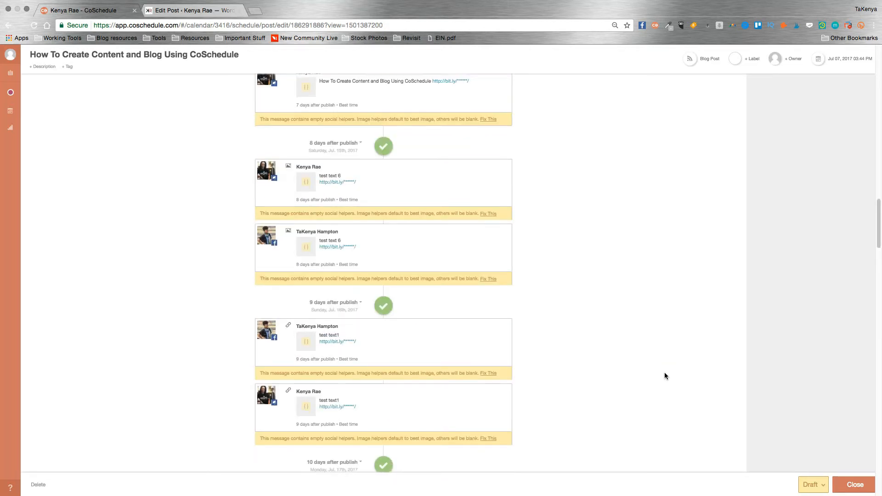
scroll(664, 375, "up", 4)
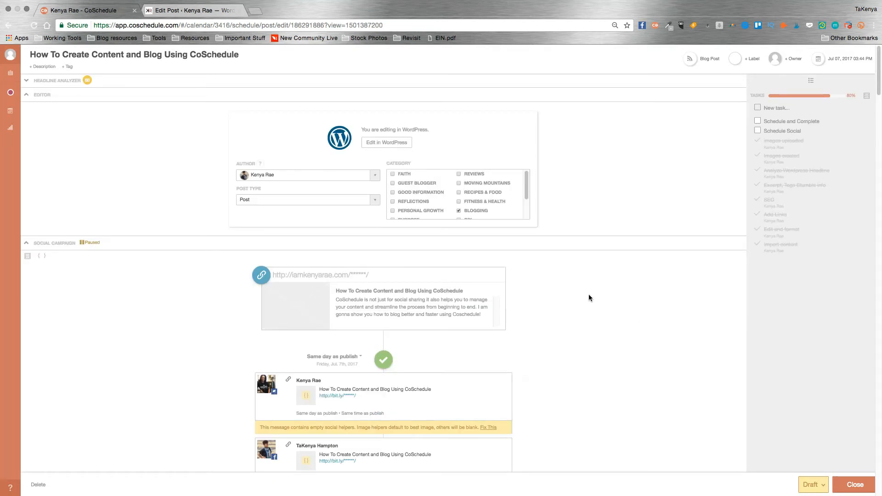
scroll(599, 285, "down", 1)
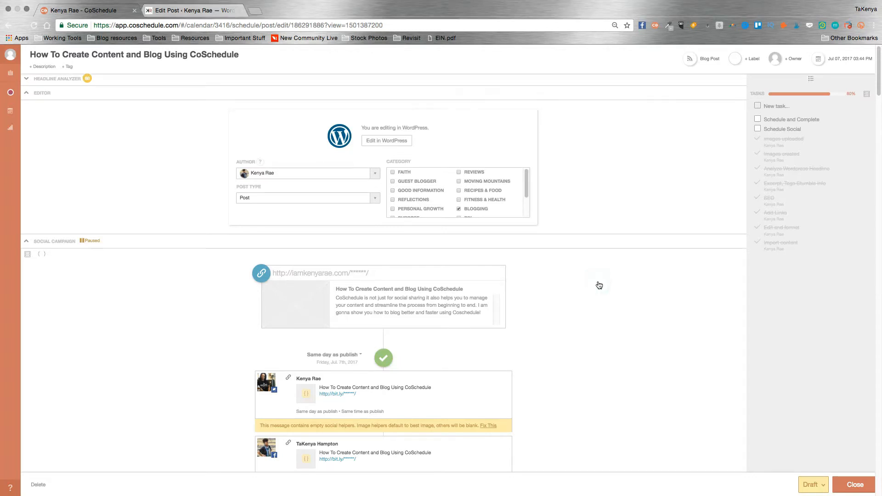
Switch to the post in WordPress and examine its CoSchedule social campaign and the list of social templates.
left_click(172, 11)
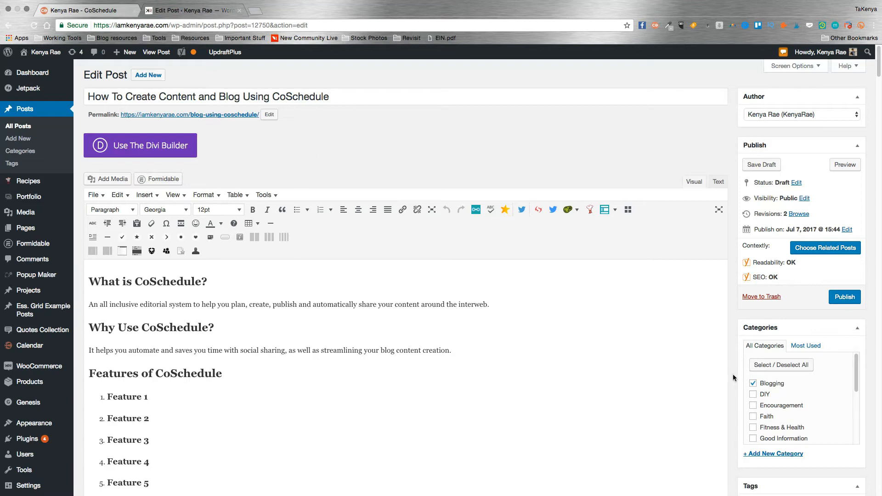
scroll(733, 378, "down", 1)
scroll(733, 377, "down", 20)
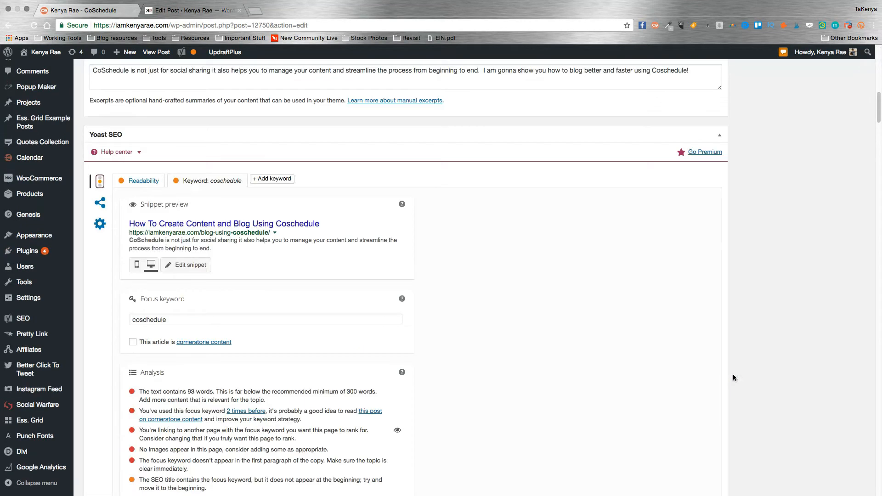
scroll(733, 377, "down", 20)
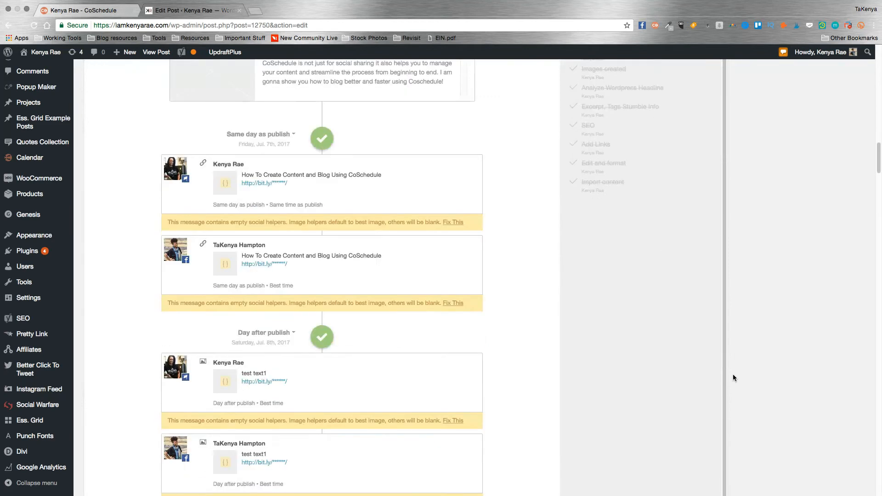
scroll(733, 377, "up", 8)
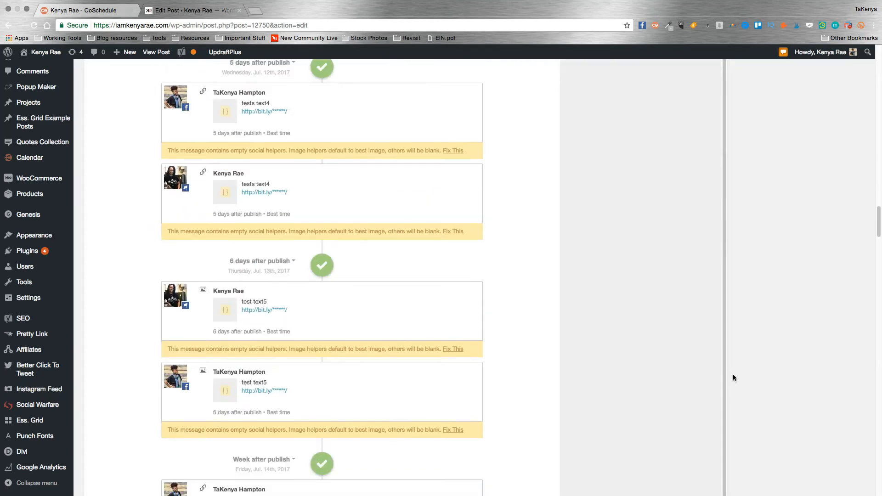
scroll(733, 375, "up", 10)
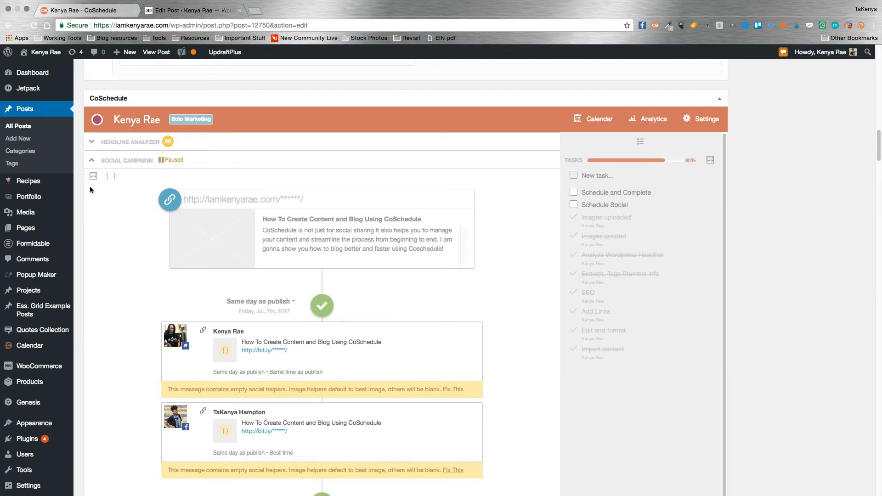
left_click(93, 175)
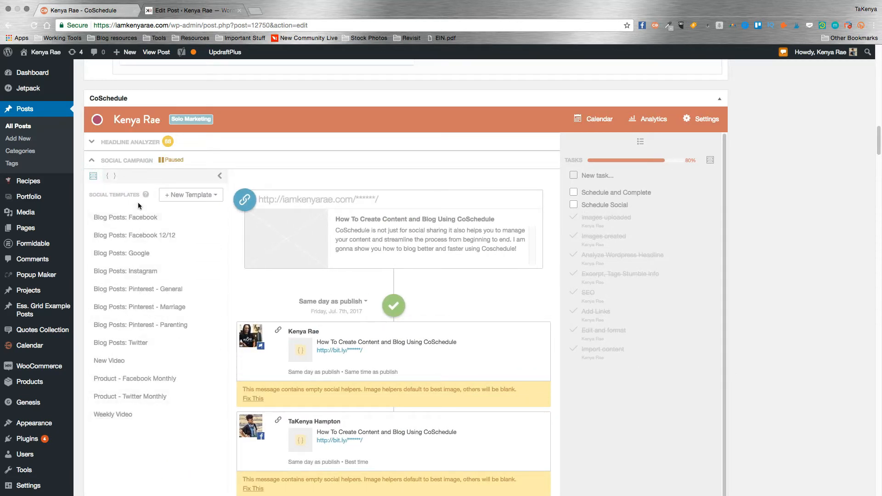
left_click(220, 175)
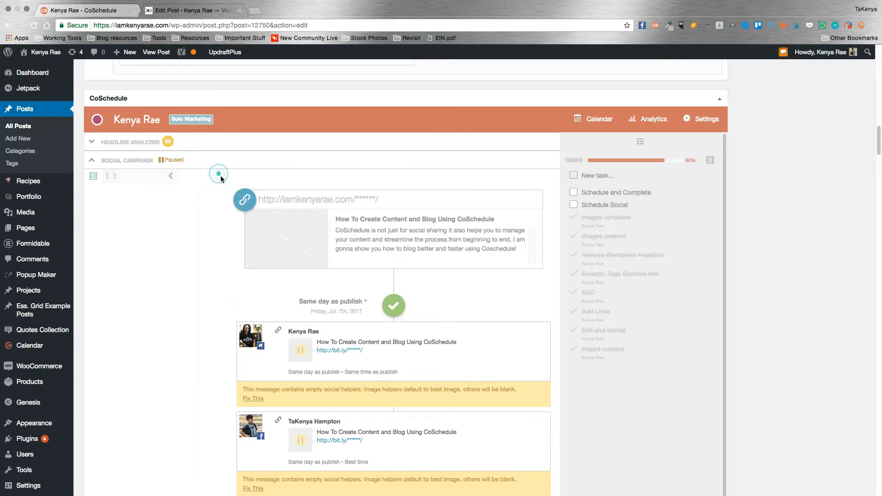
scroll(426, 338, "down", 3)
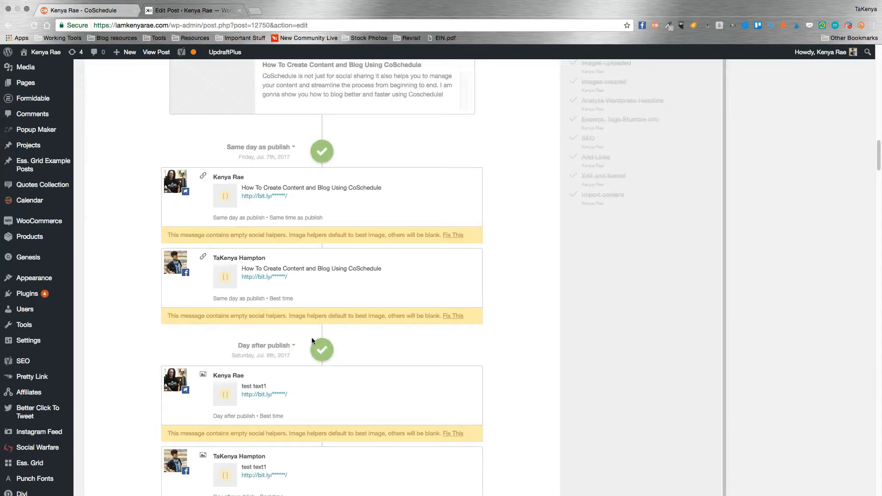
left_click(322, 354)
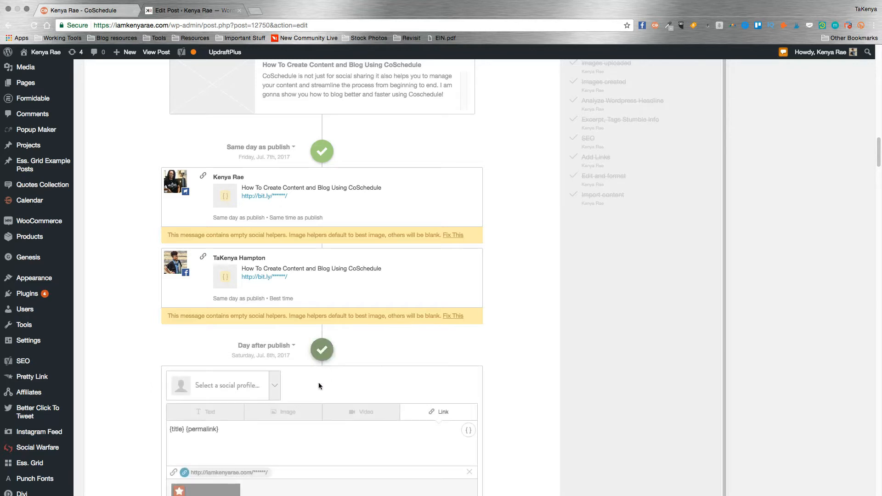
scroll(431, 424, "down", 5)
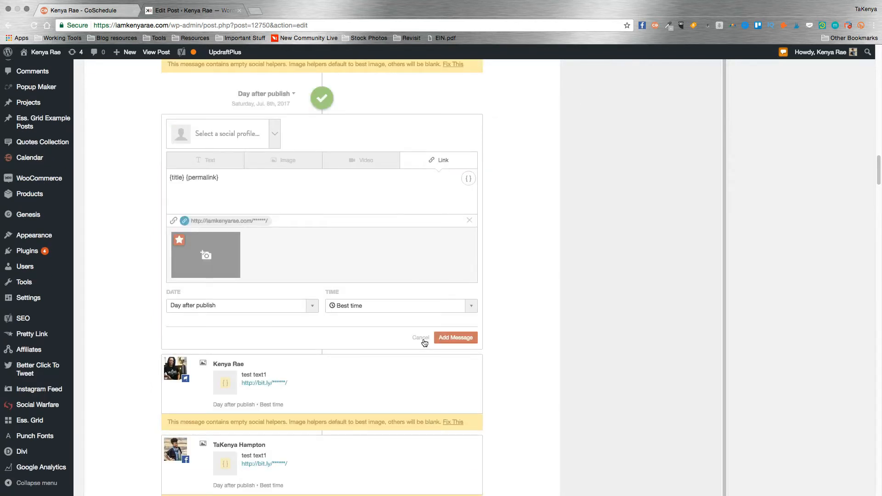
left_click(422, 340)
left_click(388, 346)
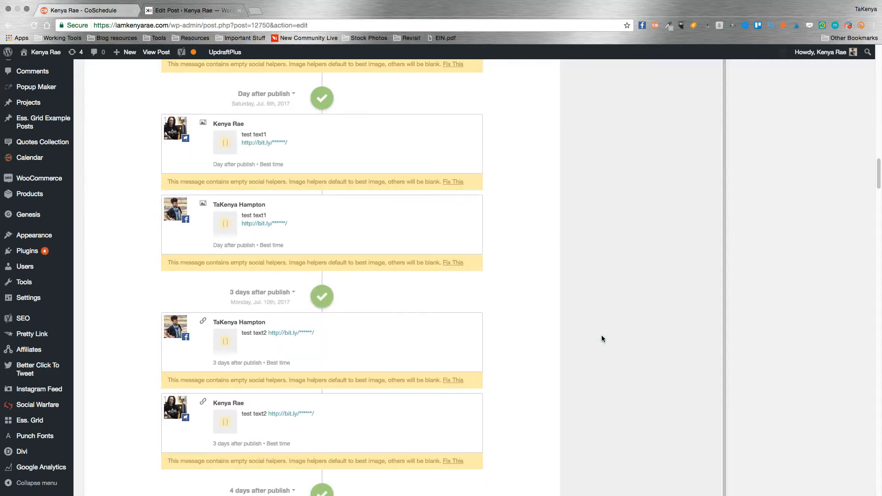
Mark the "Schedule Social" task as complete in the post's CoSchedule task list.
scroll(601, 336, "up", 4)
scroll(601, 338, "up", 6)
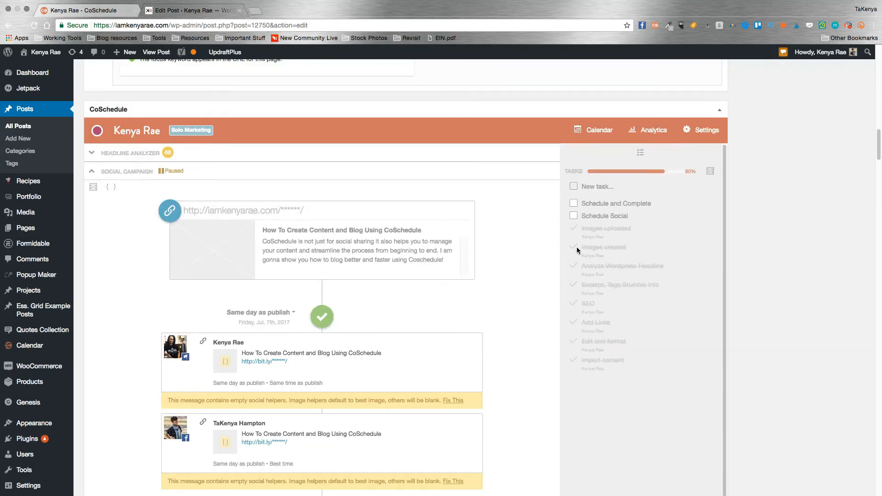
left_click(573, 216)
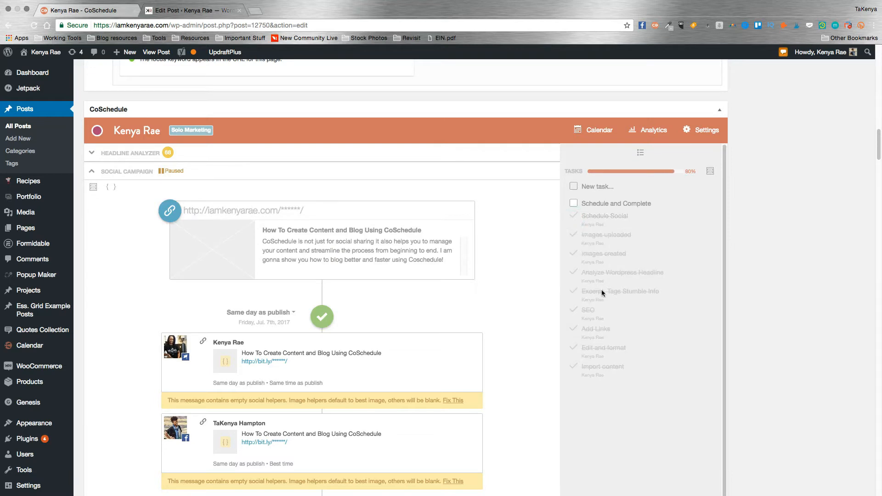
Set the post's publish month to 12-Dec and its day to 1.
scroll(631, 354, "up", 4)
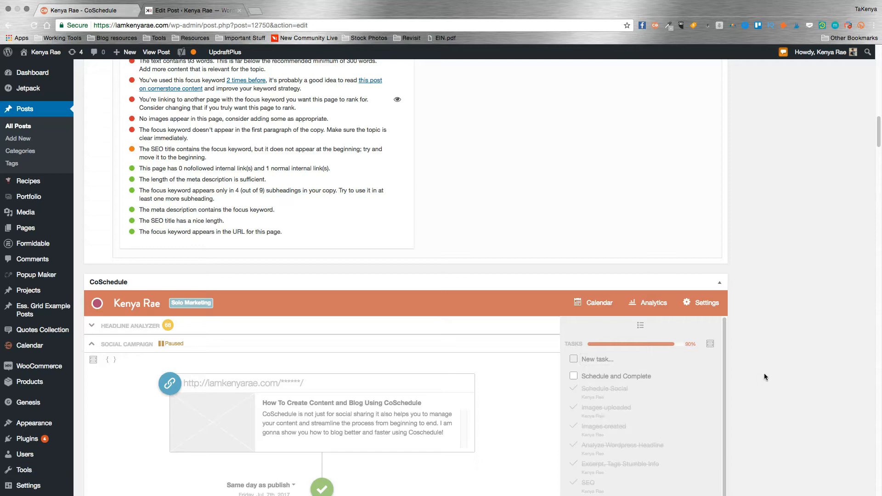
scroll(772, 361, "up", 15)
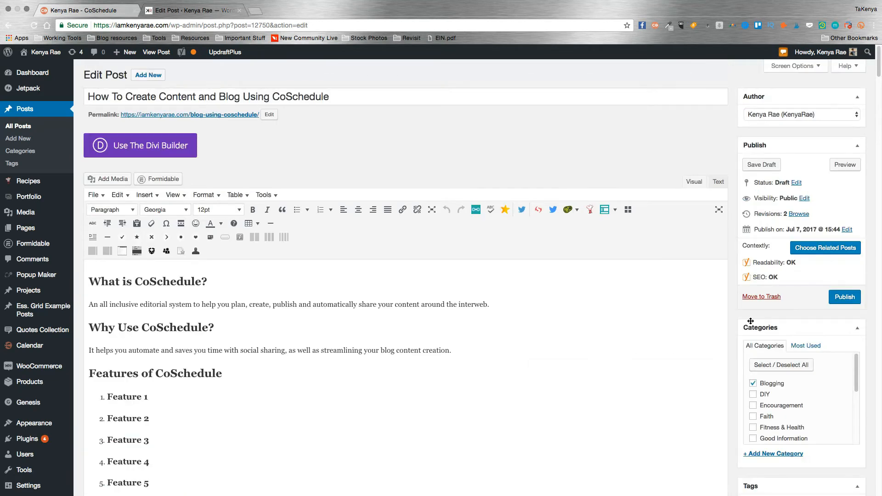
left_click(847, 230)
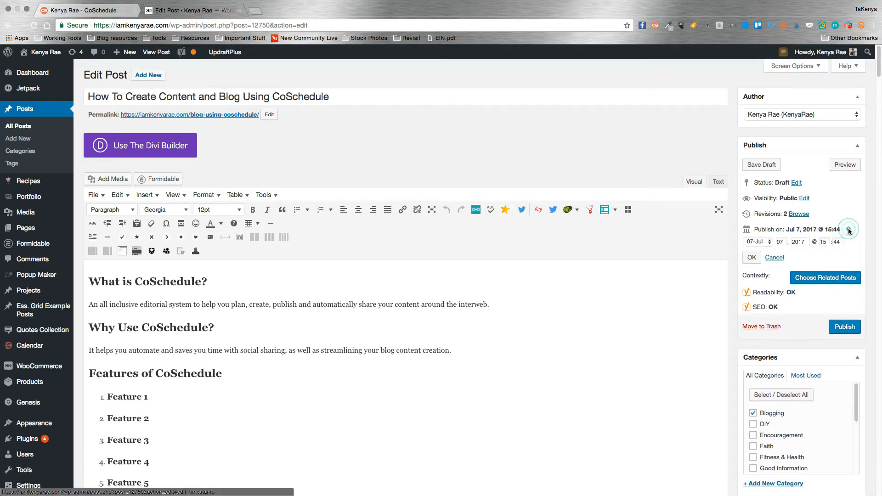
left_click(765, 245)
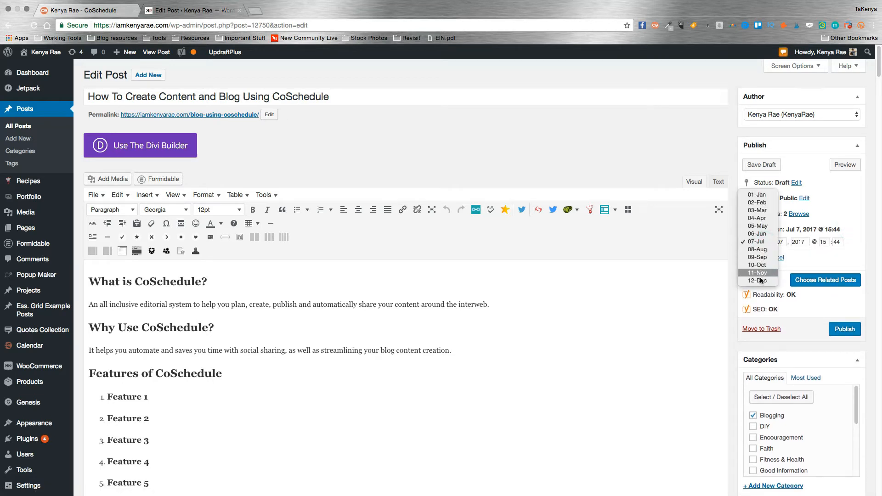
left_click(779, 256)
double_click(782, 242)
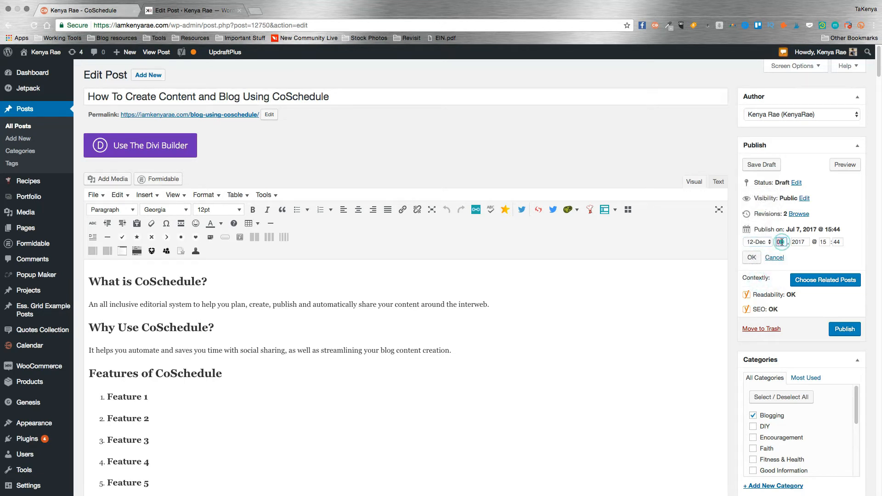
type("1")
Set the publish time to 7:00, accept the new publish date, and schedule the post.
double_click(825, 242)
type("7")
key("Tab")
type("00")
key("Tab")
left_click(756, 259)
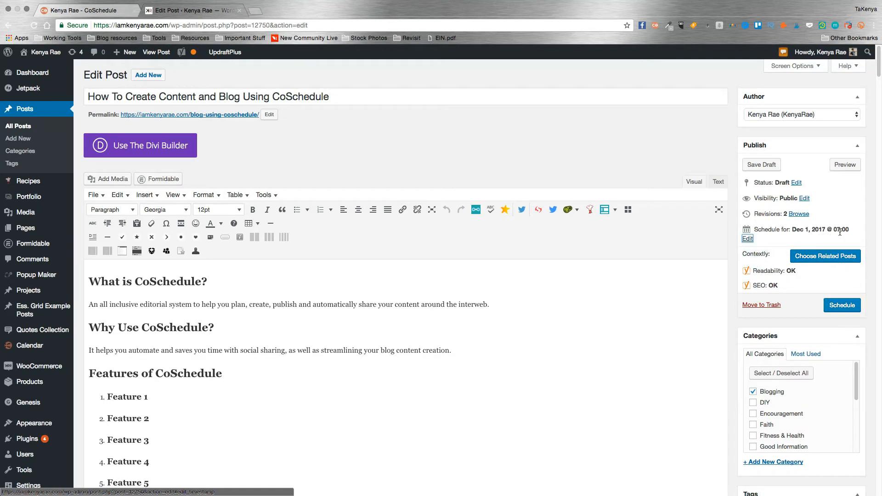
left_click(841, 307)
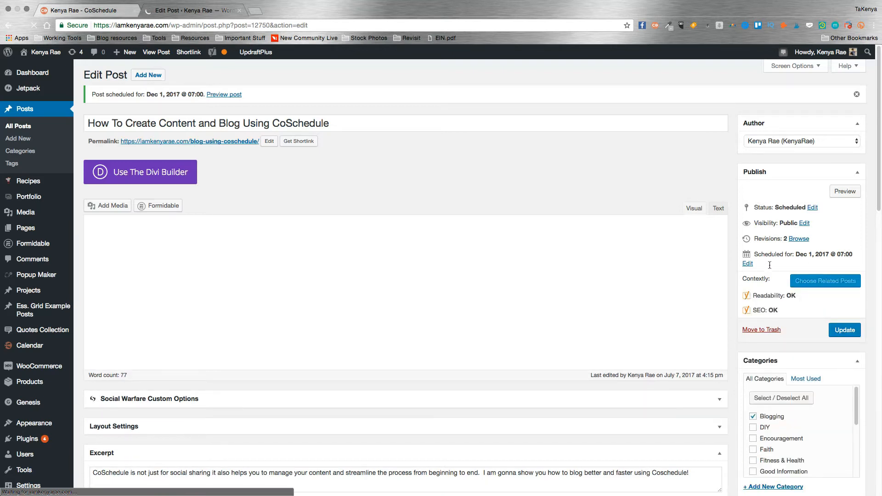
Mark the "Schedule and Complete" task as complete in the post's CoSchedule task list.
left_click(729, 278)
scroll(732, 340, "down", 10)
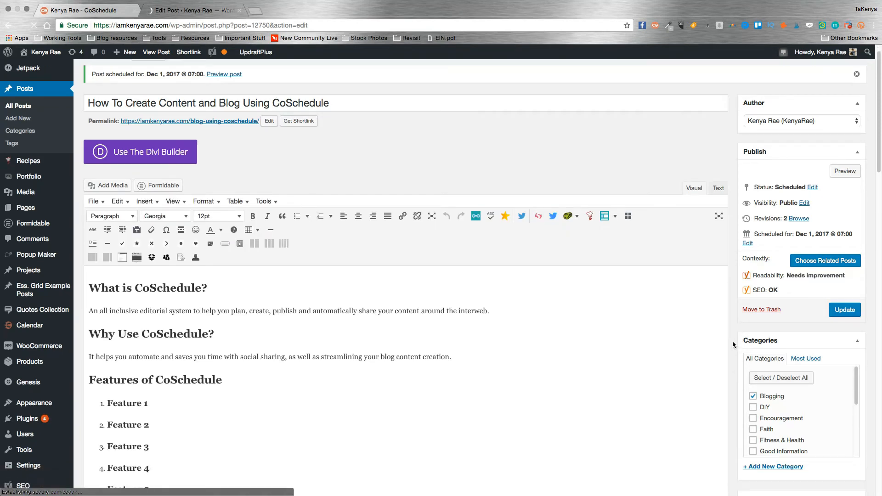
scroll(732, 340, "down", 15)
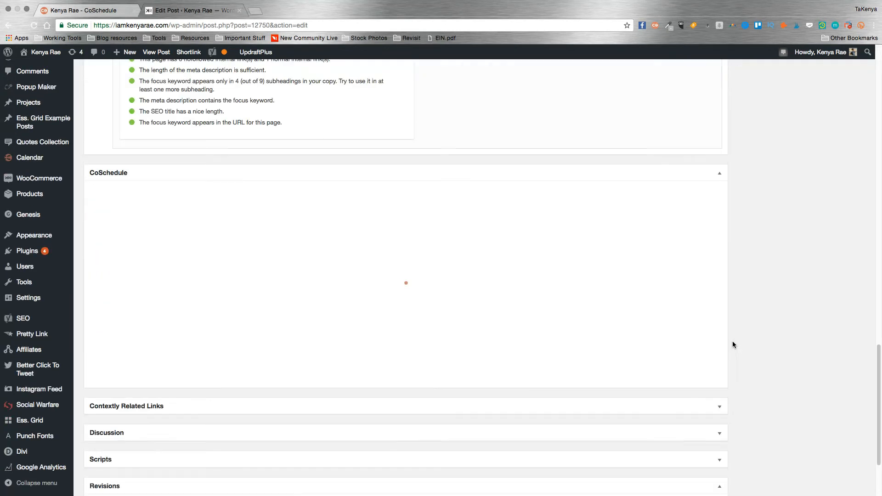
scroll(732, 340, "up", 5)
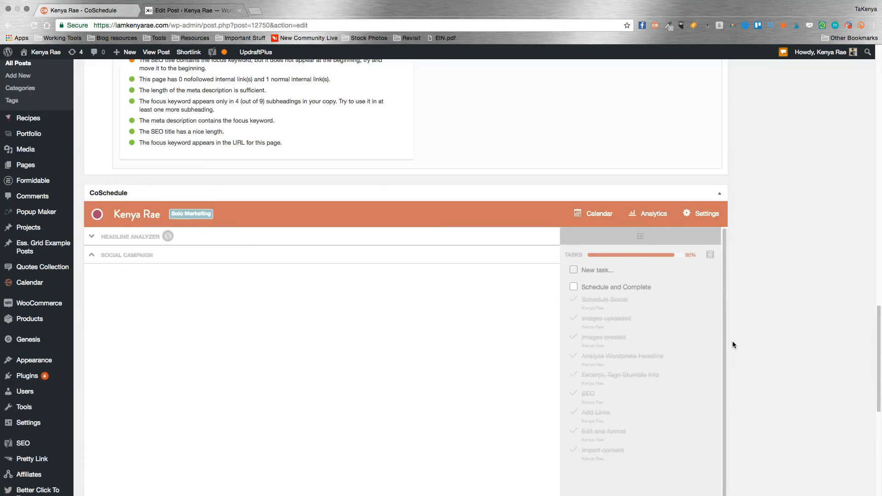
left_click(574, 287)
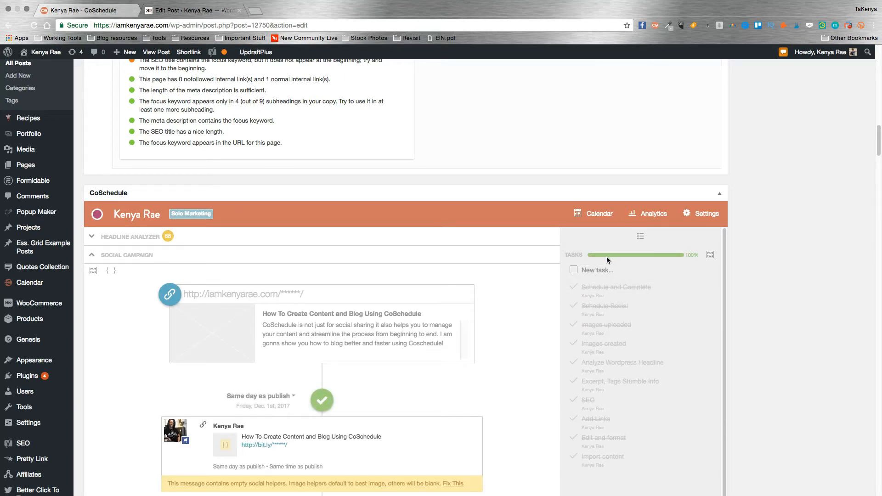
Review the scheduled post's publish settings in the WordPress editor and switch to the same post in the CoSchedule web app.
left_click(752, 308)
scroll(751, 307, "up", 20)
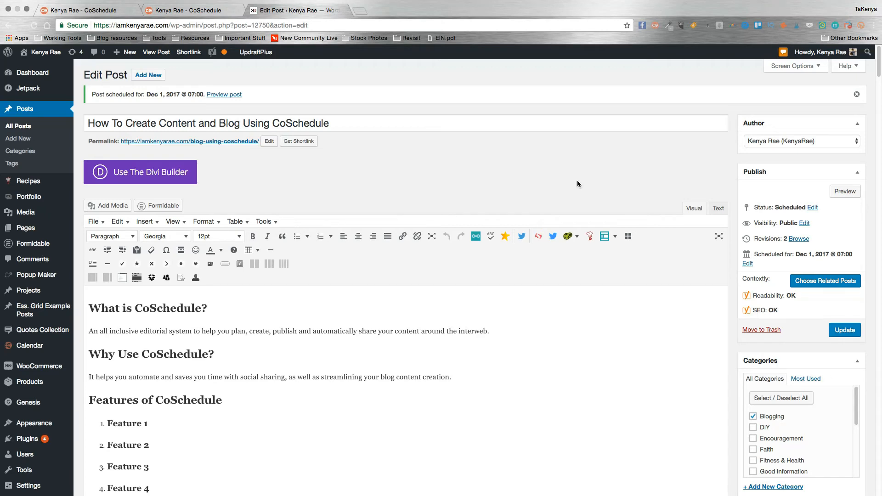
left_click(576, 180)
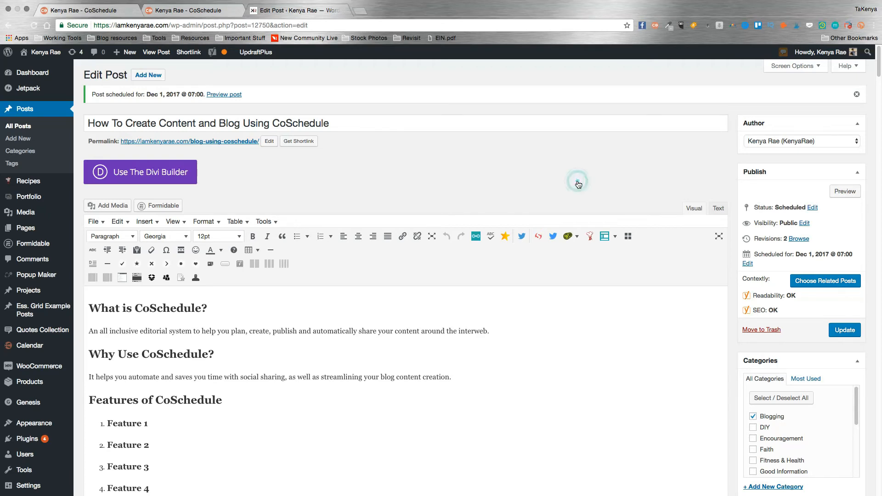
left_click(91, 11)
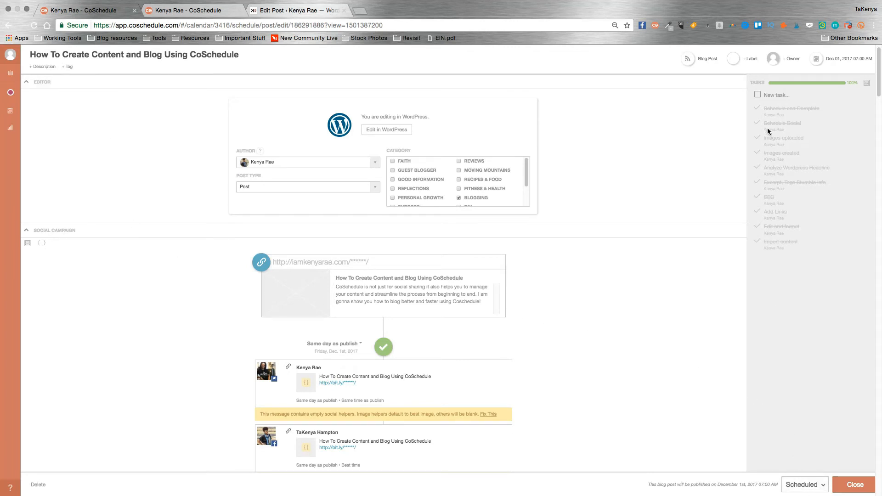
Switch to the CoSchedule calendar and jump to December 2017 to view the scheduled blog post.
left_click(174, 8)
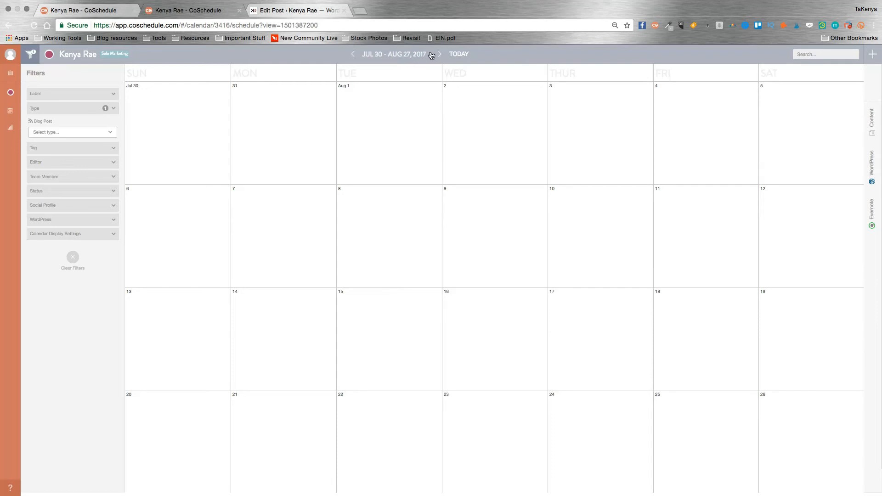
left_click(415, 55)
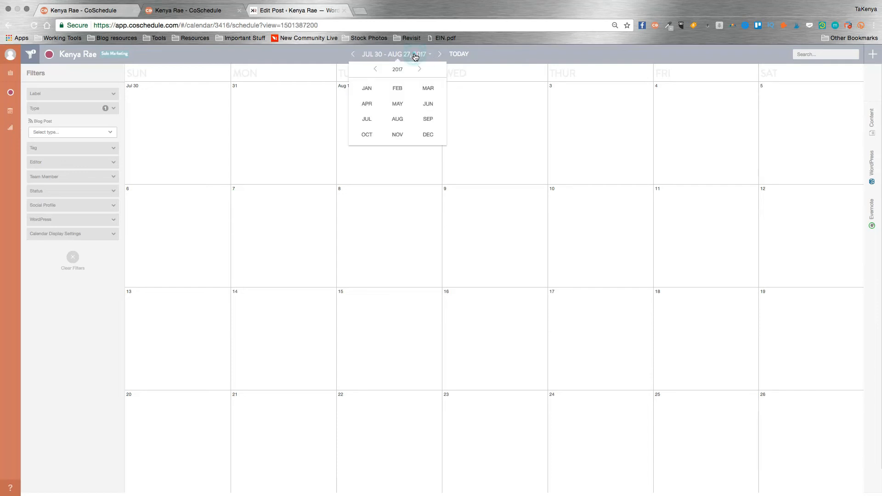
left_click(428, 134)
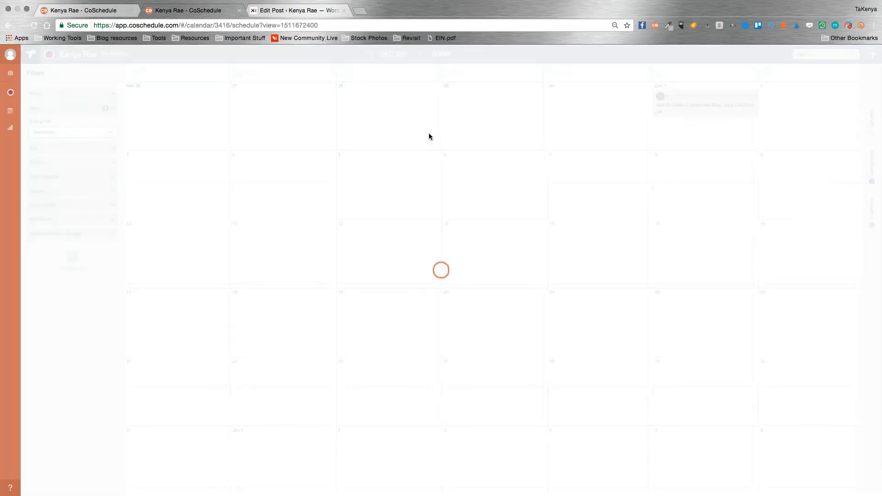